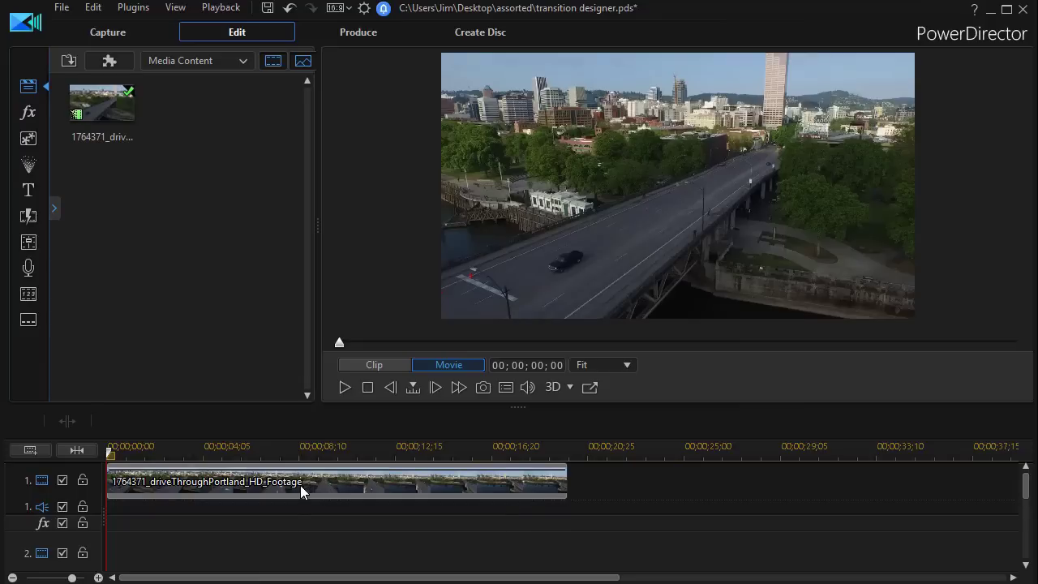
Play back the Portland drive-through footage in the preview
{"action": "left_click", "coordinate": [338, 388]}
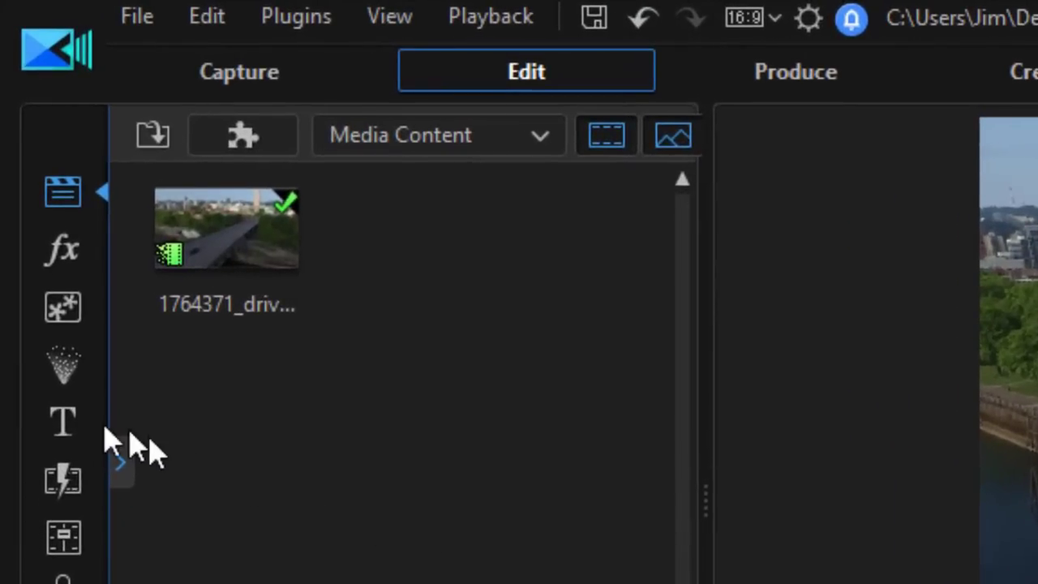
Drag the Default 'My Title' template from the Title Room onto the start of track 2
{"action": "left_click", "coordinate": [64, 430]}
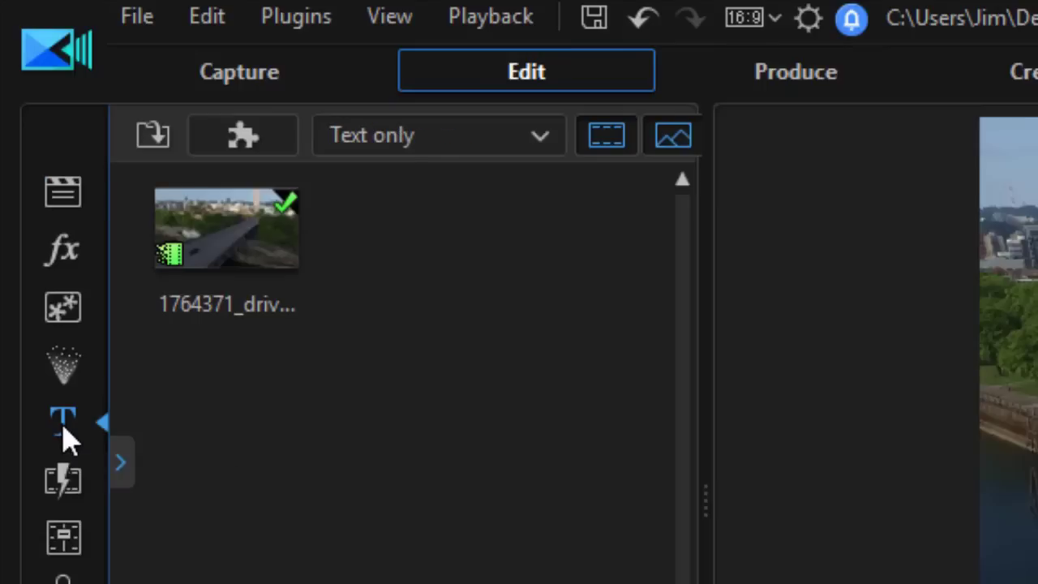
{"action": "mouse_move", "coordinate": [275, 239]}
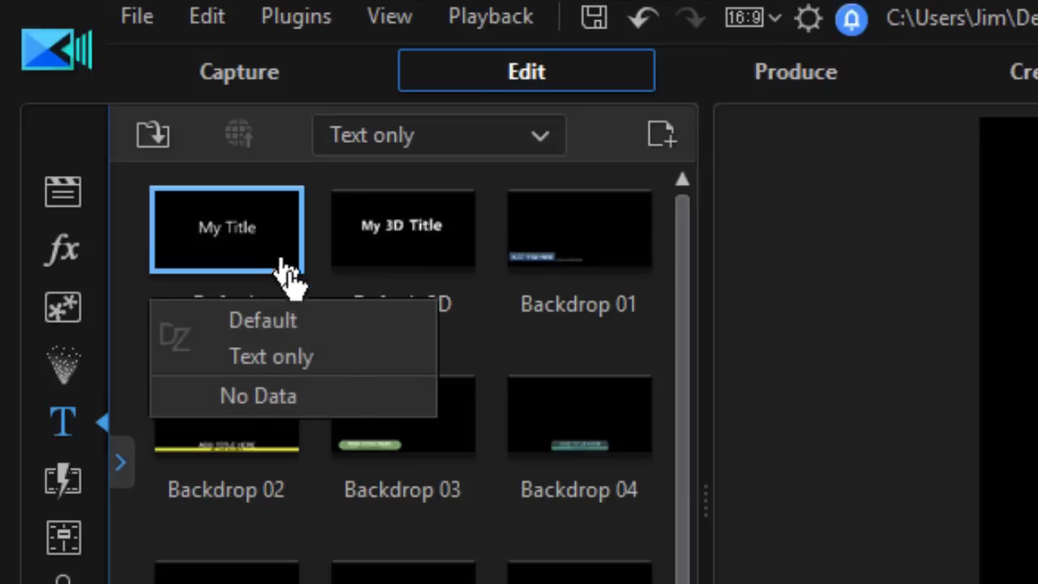
{"action": "mouse_move", "coordinate": [359, 382]}
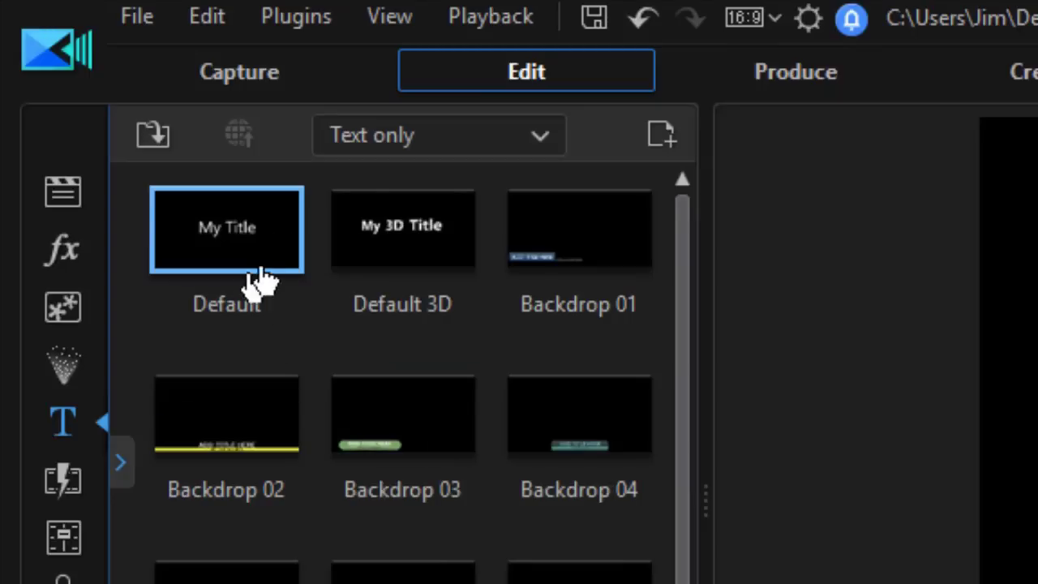
{"action": "mouse_move", "coordinate": [263, 259]}
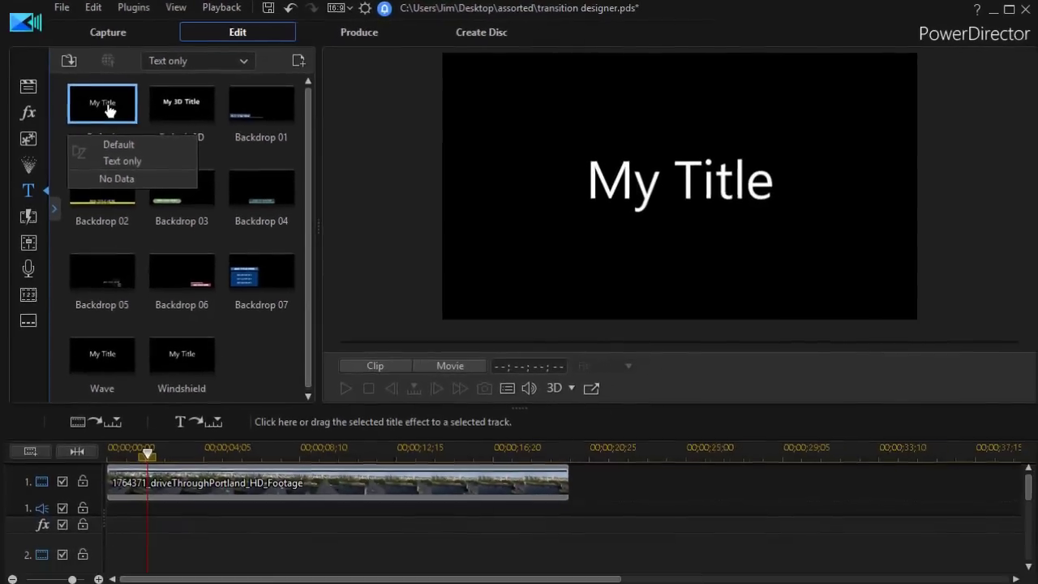
{"action": "left_click_drag", "start_coordinate": [264, 258], "coordinate": [104, 552]}
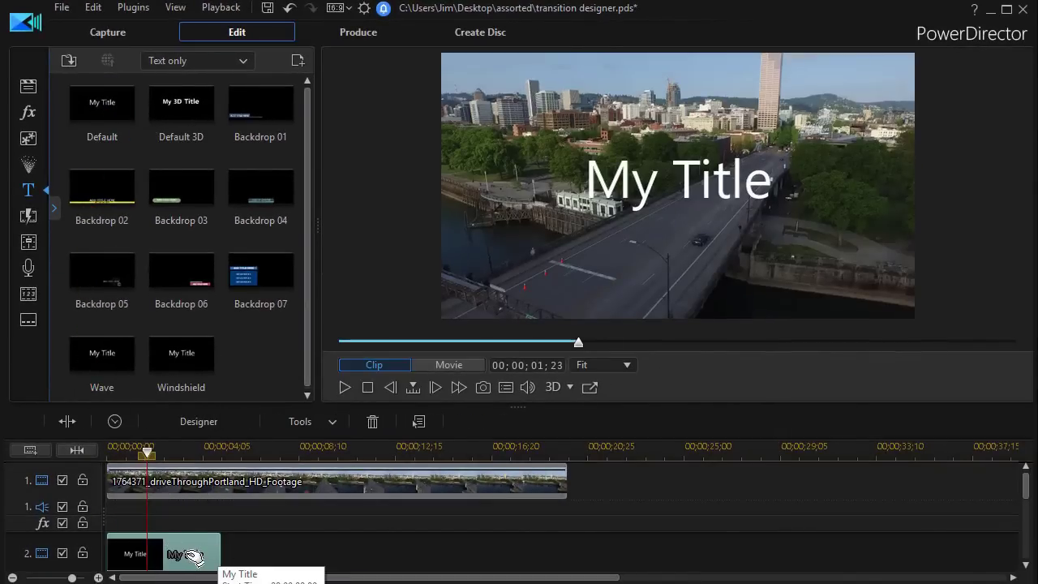
{"action": "scroll", "coordinate": [192, 556], "scroll_direction": "down", "scroll_amount": 2}
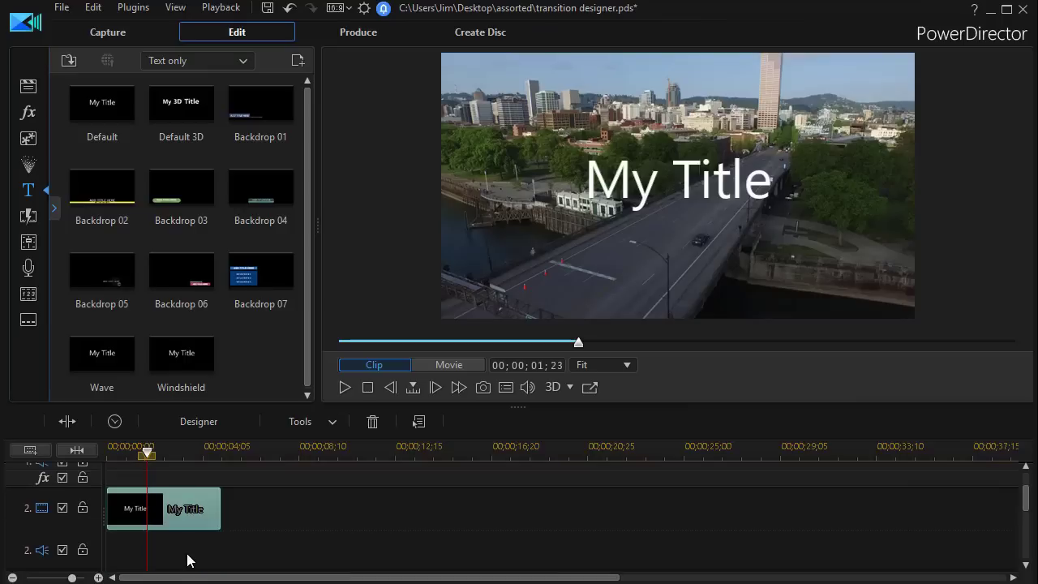
Replace the title's 'My Title' text with 'Hot Nights'
{"action": "double_click", "coordinate": [178, 511]}
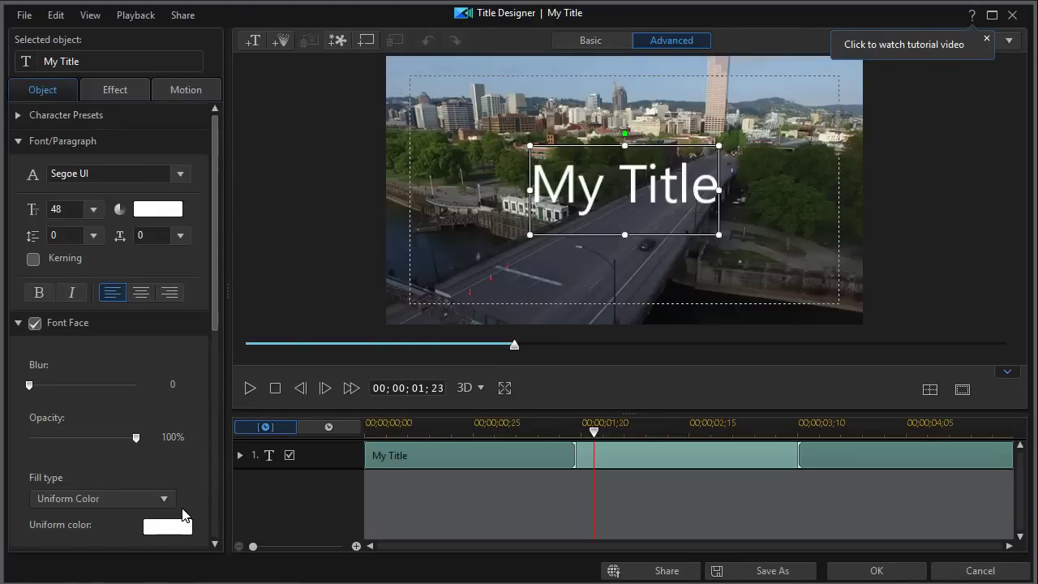
{"action": "left_click", "coordinate": [576, 195]}
{"action": "left_click", "coordinate": [535, 180]}
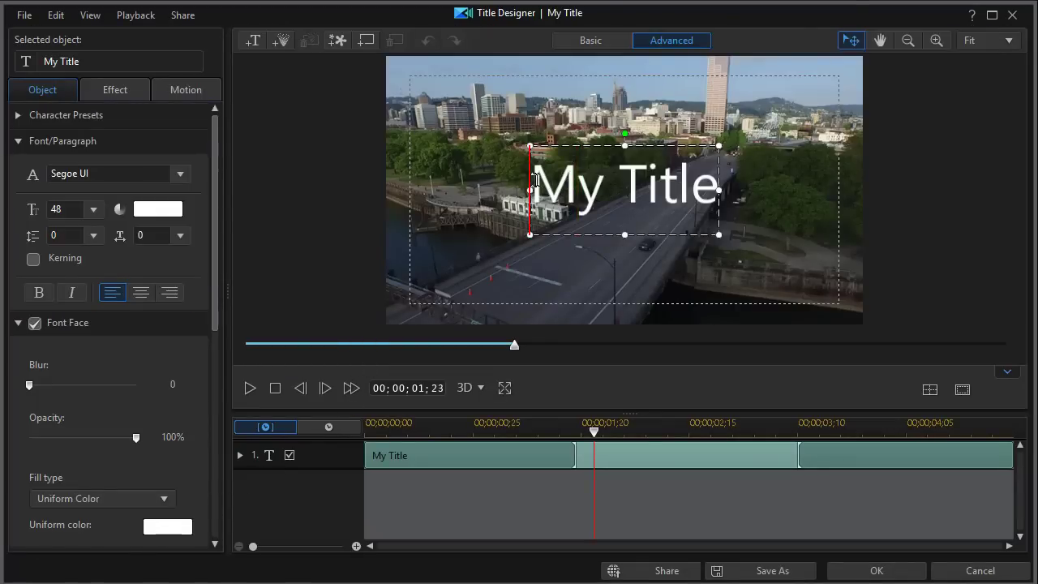
{"action": "left_click_drag", "start_coordinate": [535, 180], "coordinate": [764, 202]}
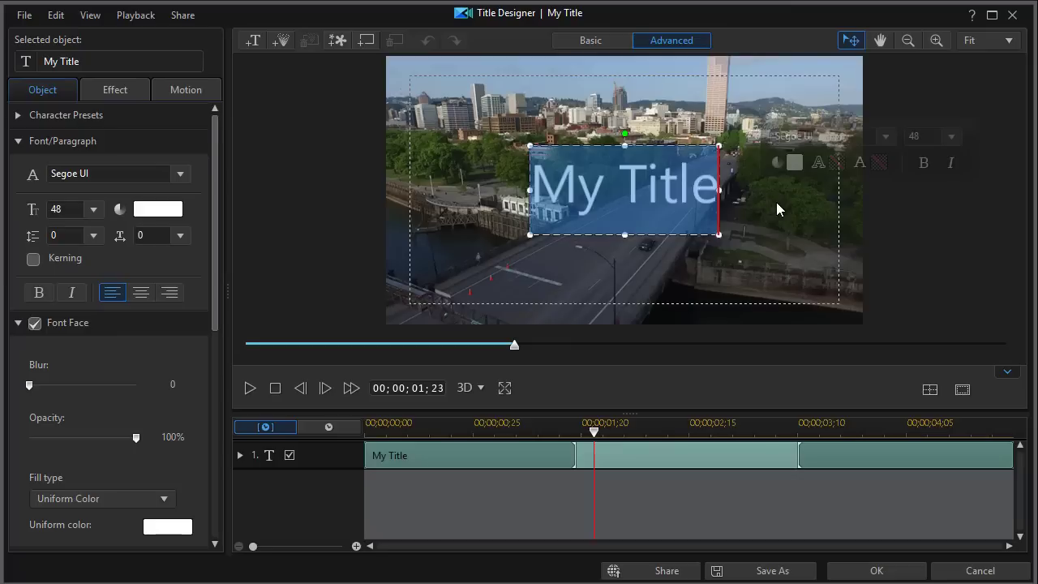
{"action": "type", "text": "Hot Nights"}
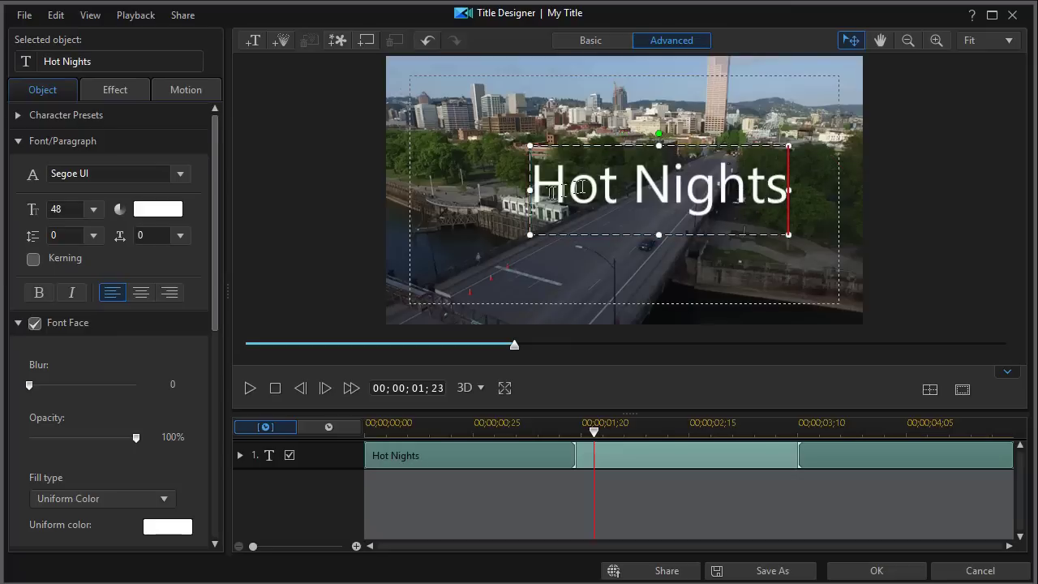
Set the Hot Nights text to the Impact font at size 68
{"action": "left_click_drag", "start_coordinate": [535, 188], "coordinate": [791, 208]}
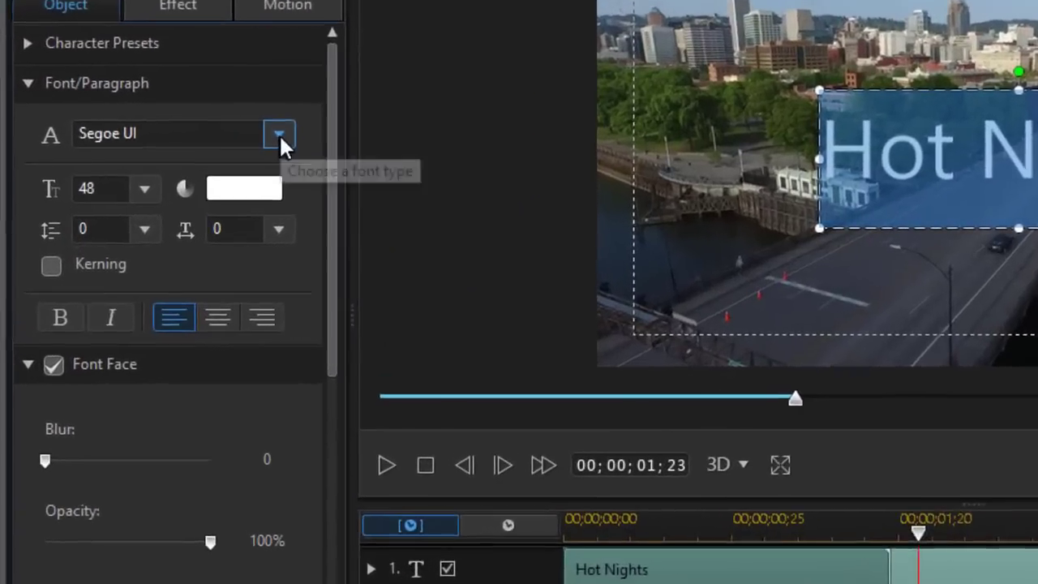
{"action": "left_click_drag", "start_coordinate": [81, 132], "coordinate": [192, 136]}
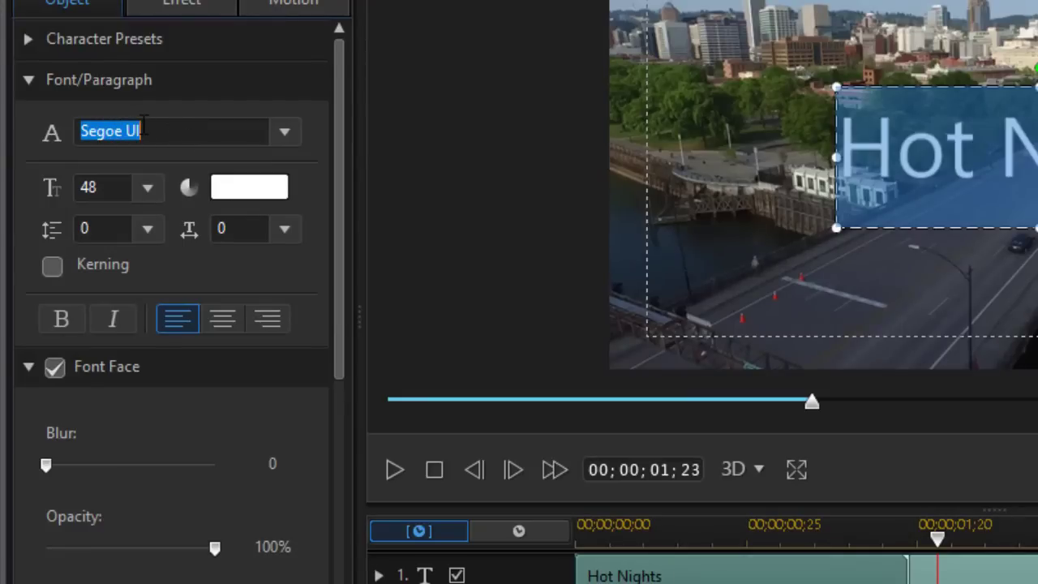
{"action": "type", "text": "Impact"}
{"action": "key", "text": "Return"}
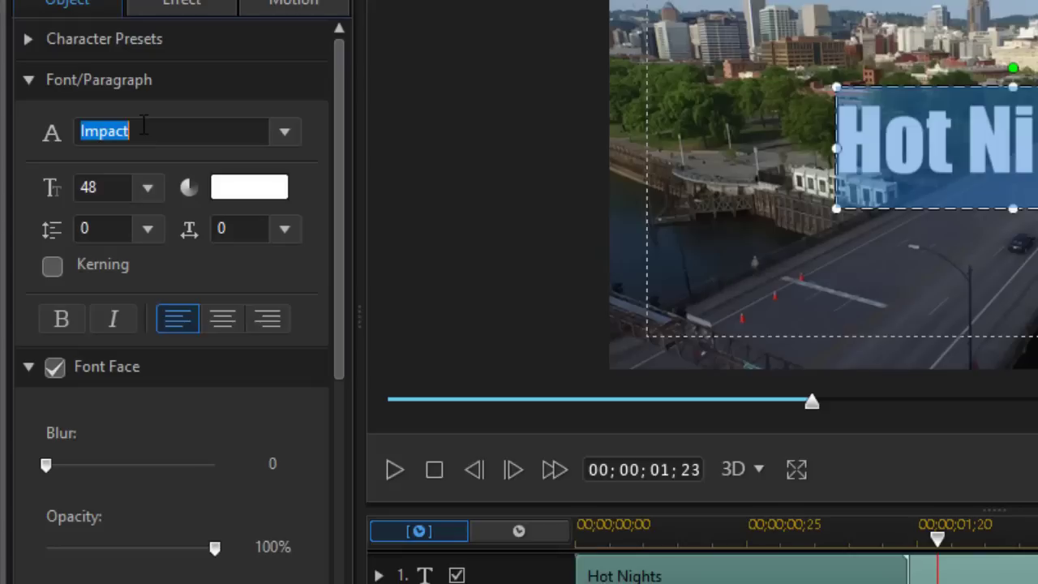
{"action": "left_click", "coordinate": [116, 188]}
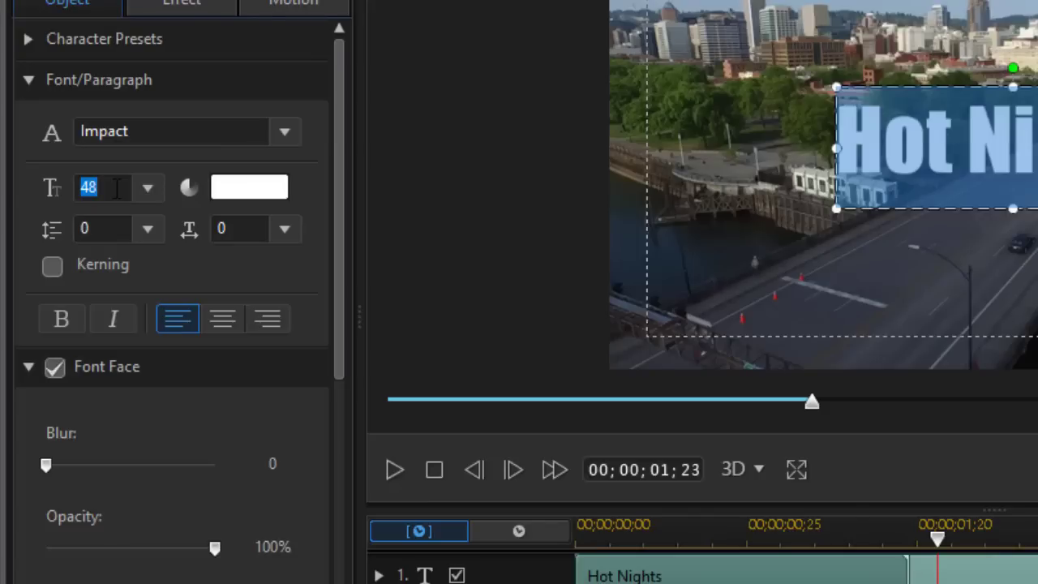
{"action": "type", "text": "68"}
{"action": "key", "text": "Return"}
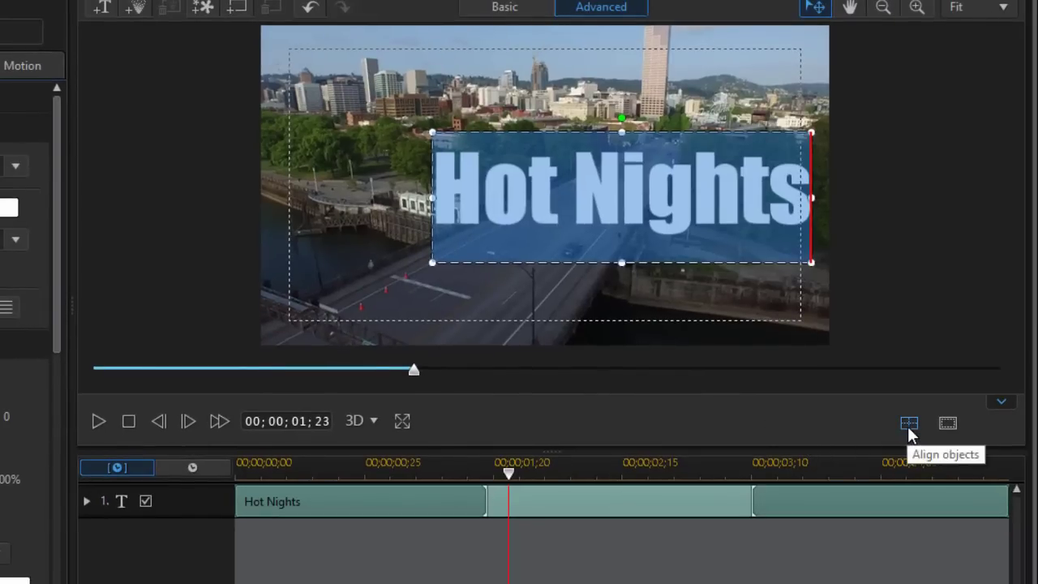
Centre the title horizontally and vertically in the frame
{"action": "left_click", "coordinate": [908, 423]}
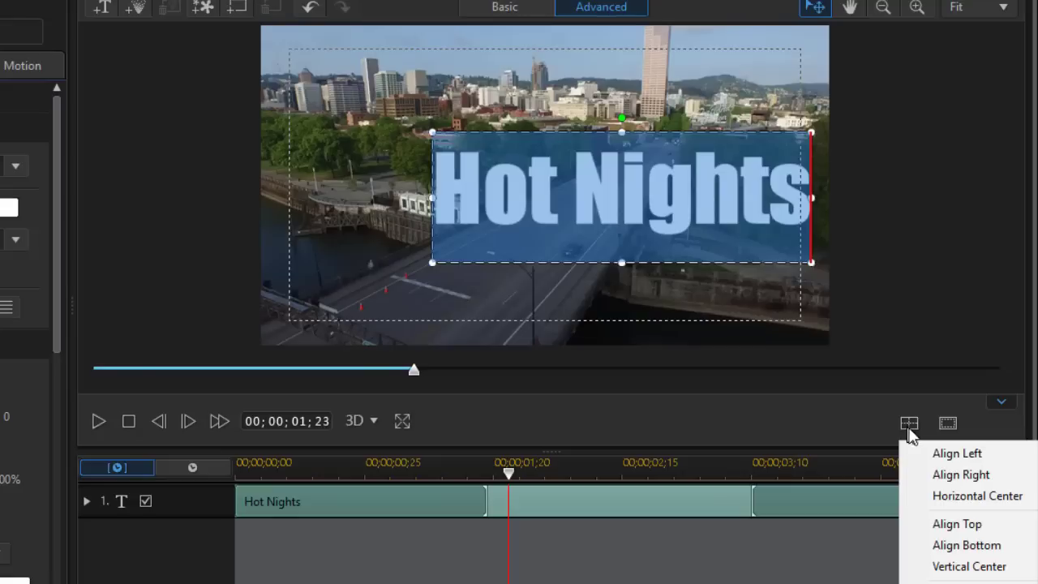
{"action": "left_click", "coordinate": [952, 494]}
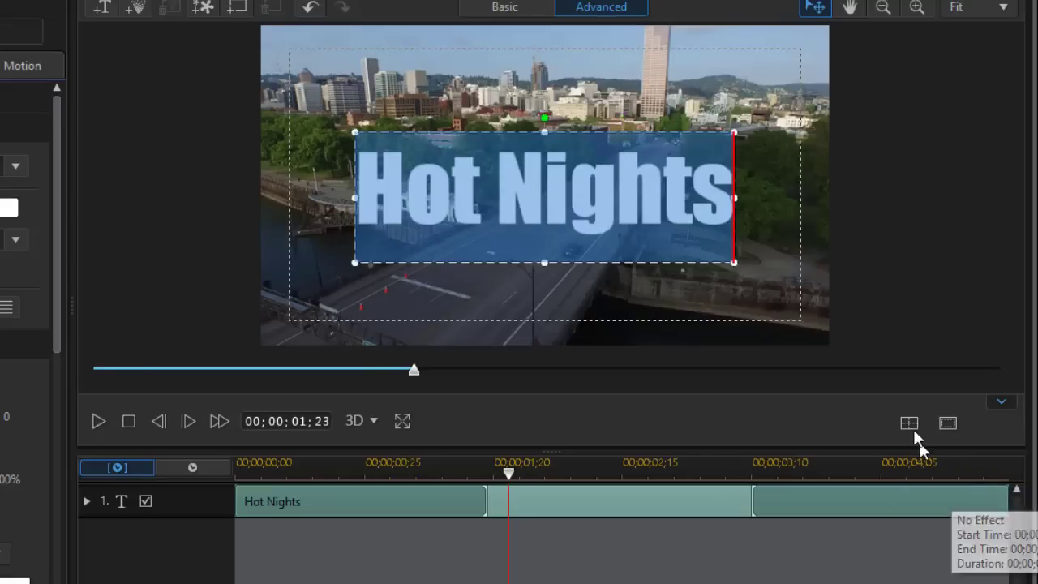
{"action": "left_click", "coordinate": [912, 426]}
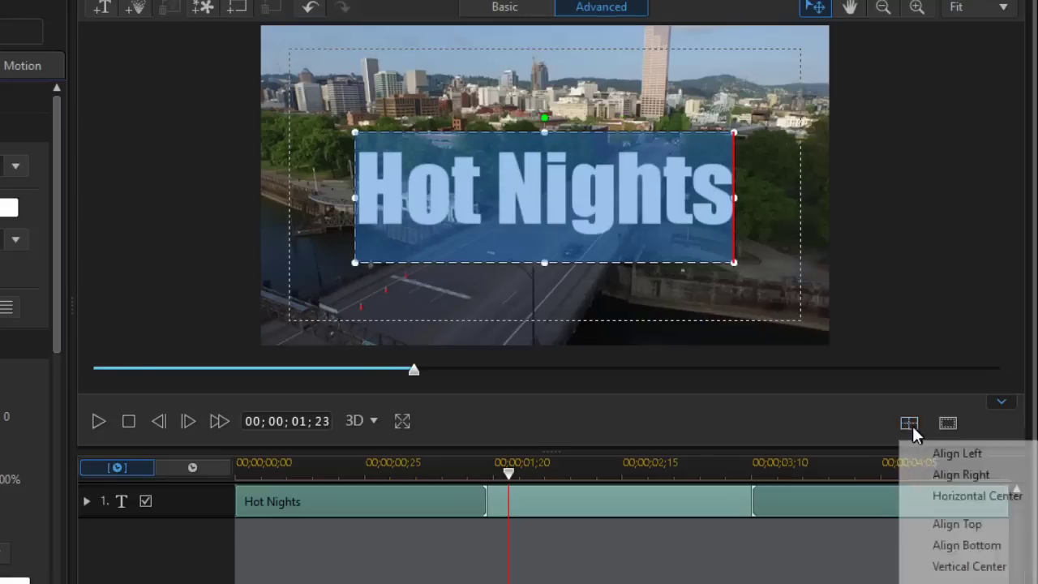
{"action": "left_click", "coordinate": [947, 566]}
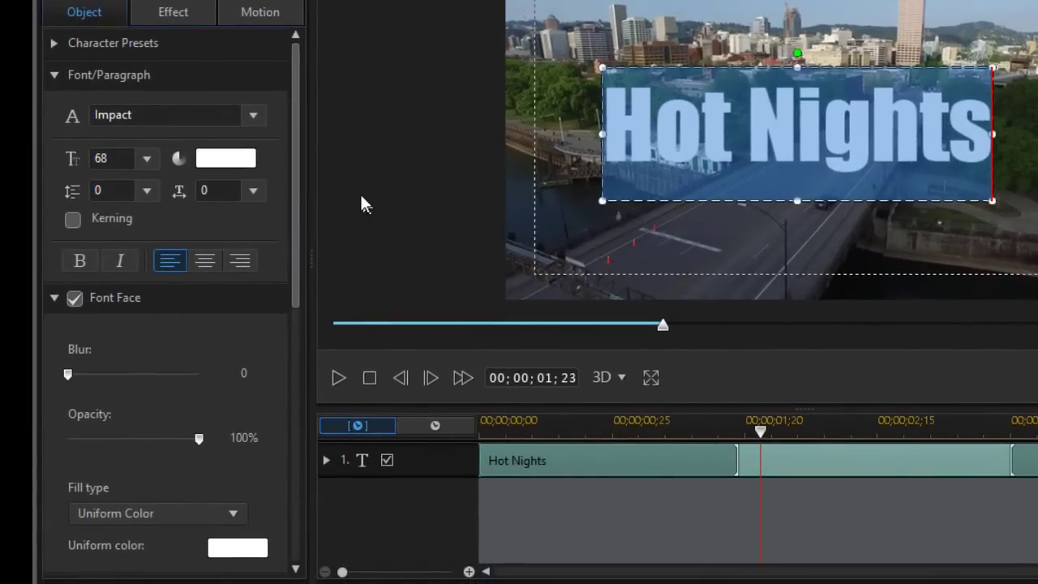
Switch the text fill to a 2 Color Gradient starting in yellow
{"action": "left_click_drag", "start_coordinate": [295, 194], "coordinate": [298, 304]}
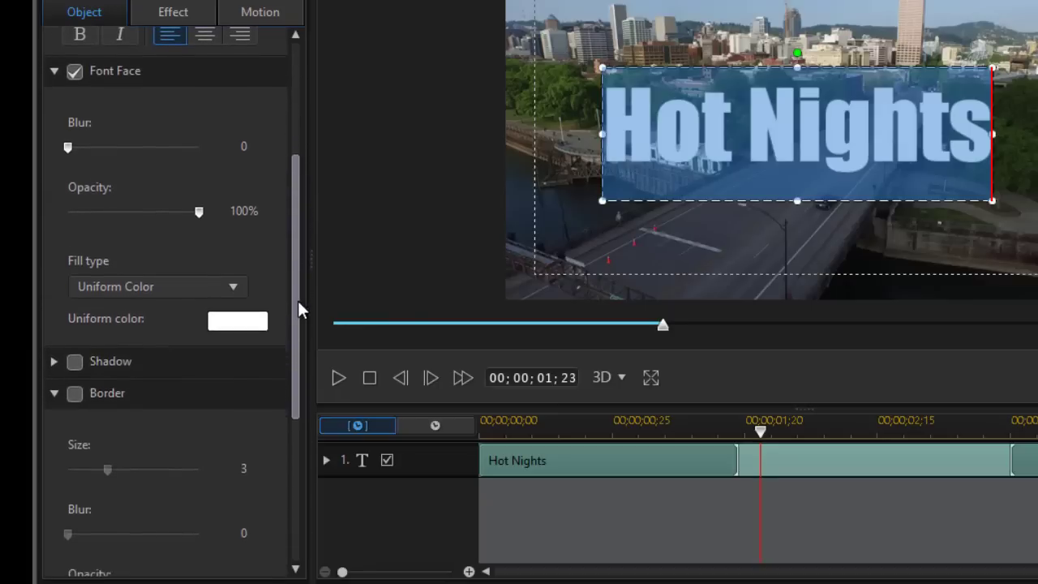
{"action": "left_click", "coordinate": [236, 287]}
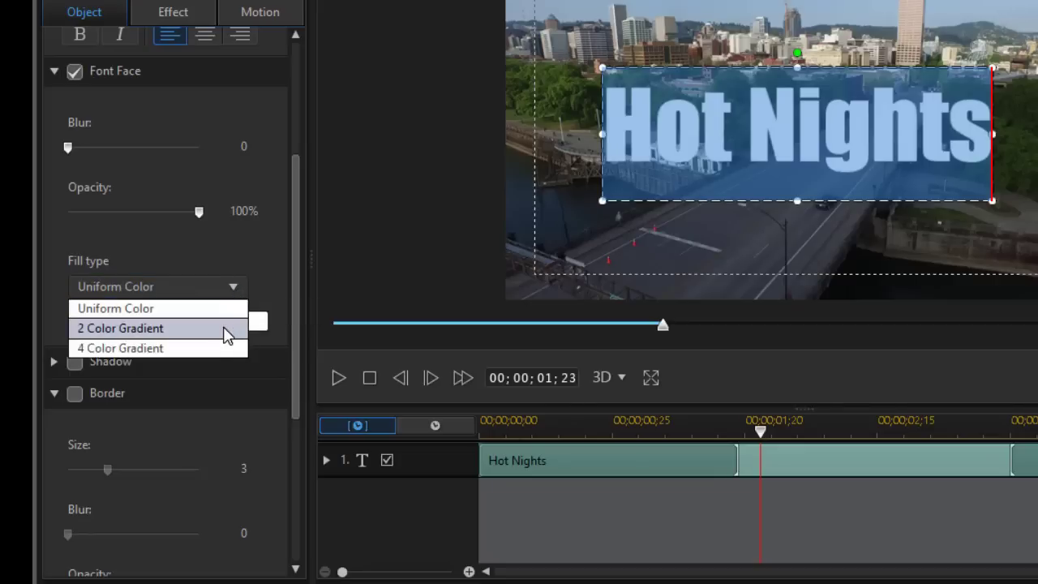
{"action": "left_click", "coordinate": [225, 329]}
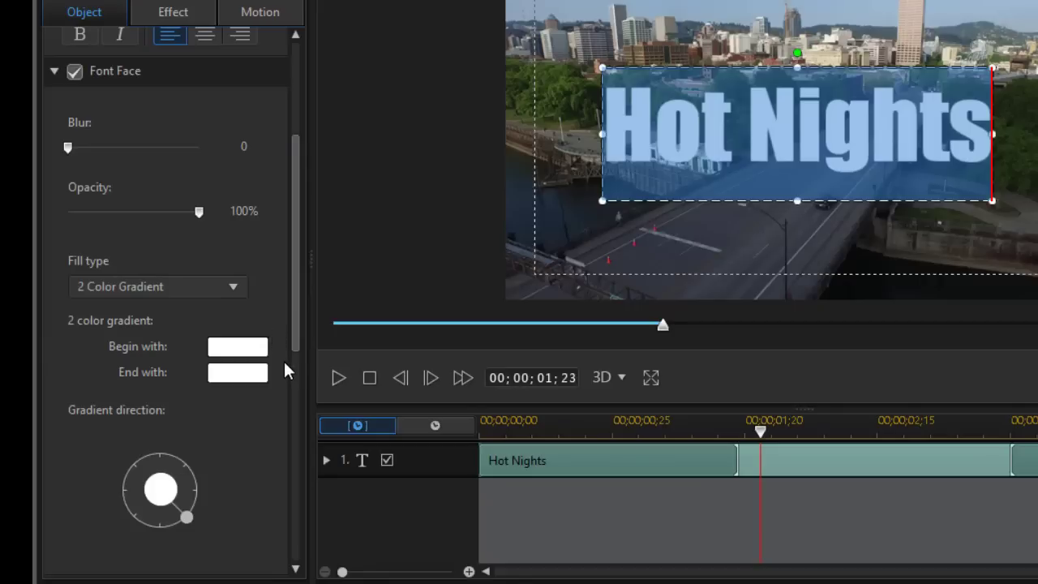
{"action": "left_click", "coordinate": [241, 354]}
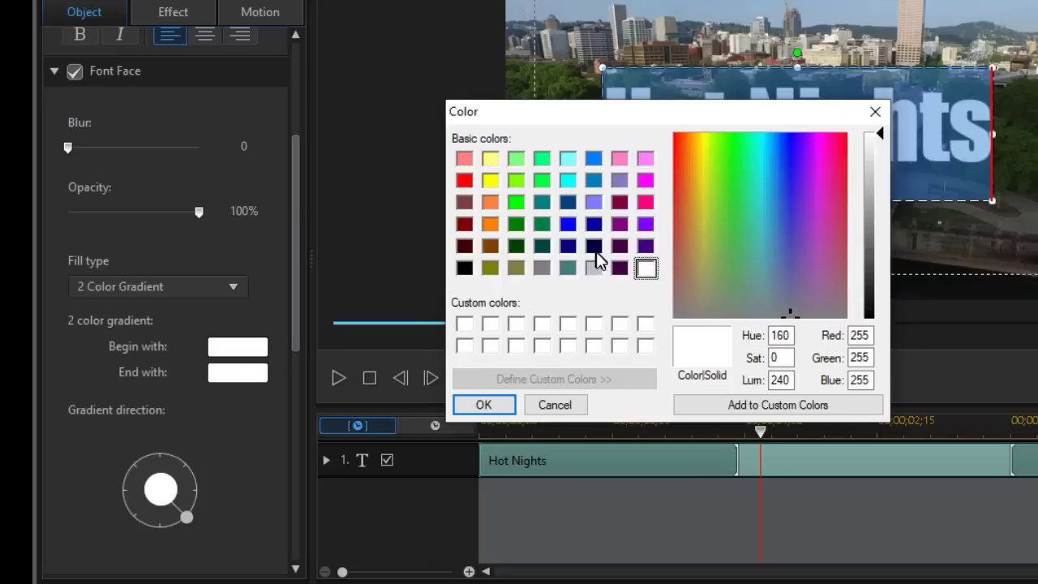
{"action": "left_click", "coordinate": [492, 184]}
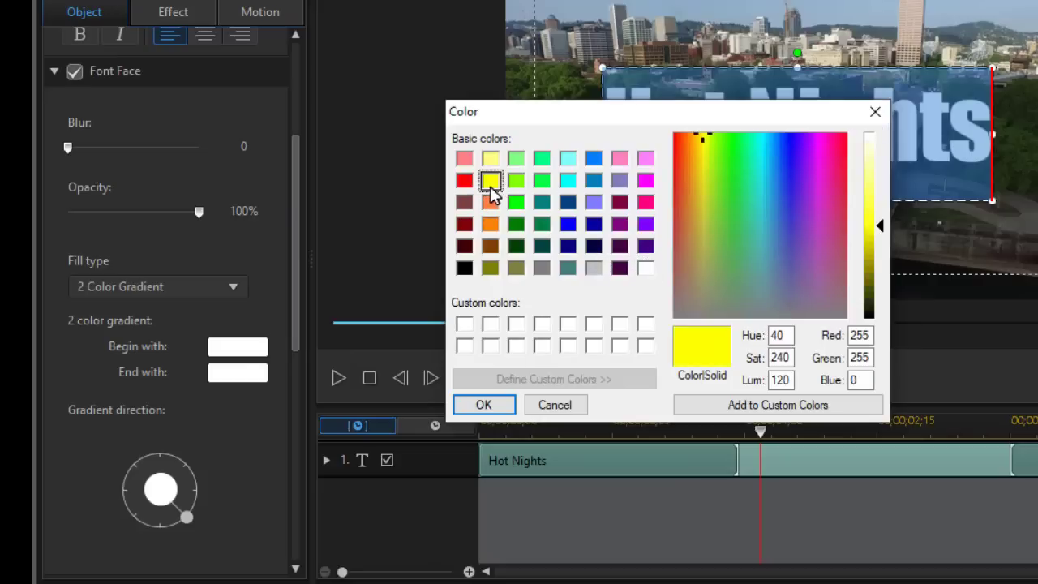
{"action": "left_click", "coordinate": [495, 403]}
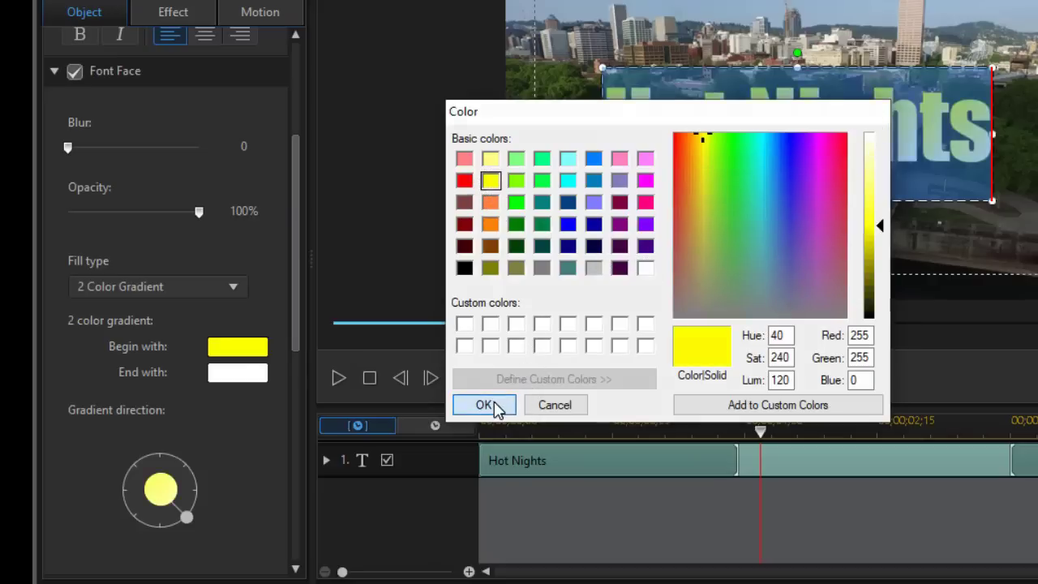
Make the gradient end in dark red and run vertically from top to bottom
{"action": "left_click", "coordinate": [249, 372]}
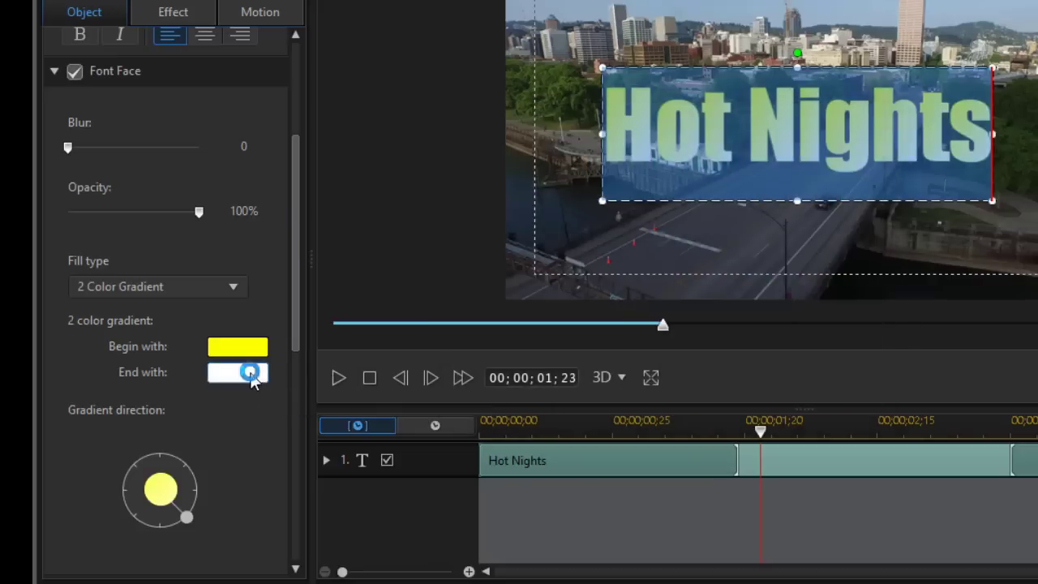
{"action": "left_click", "coordinate": [465, 182]}
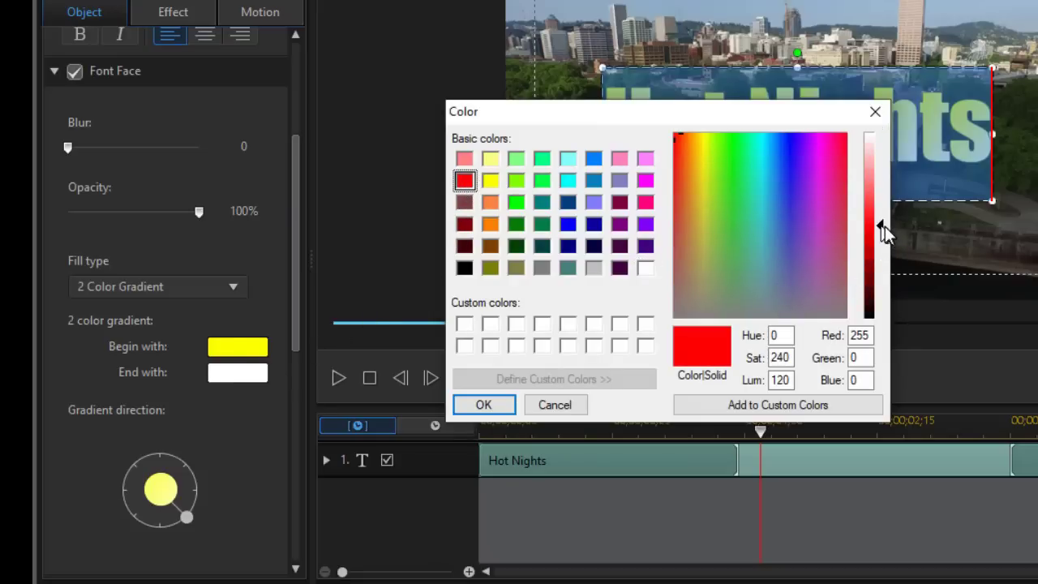
{"action": "left_click_drag", "start_coordinate": [882, 226], "coordinate": [877, 263]}
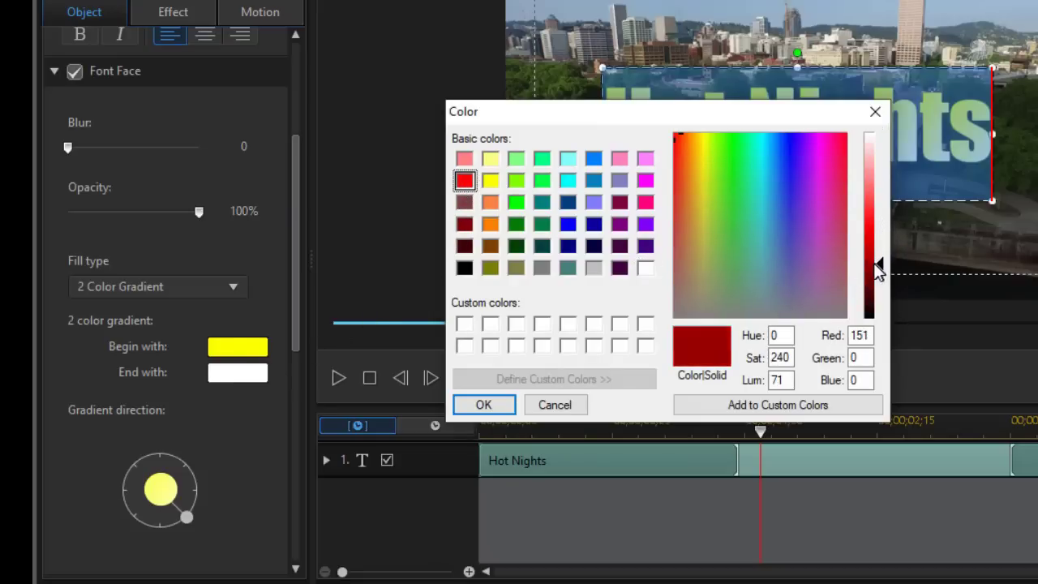
{"action": "left_click", "coordinate": [501, 405]}
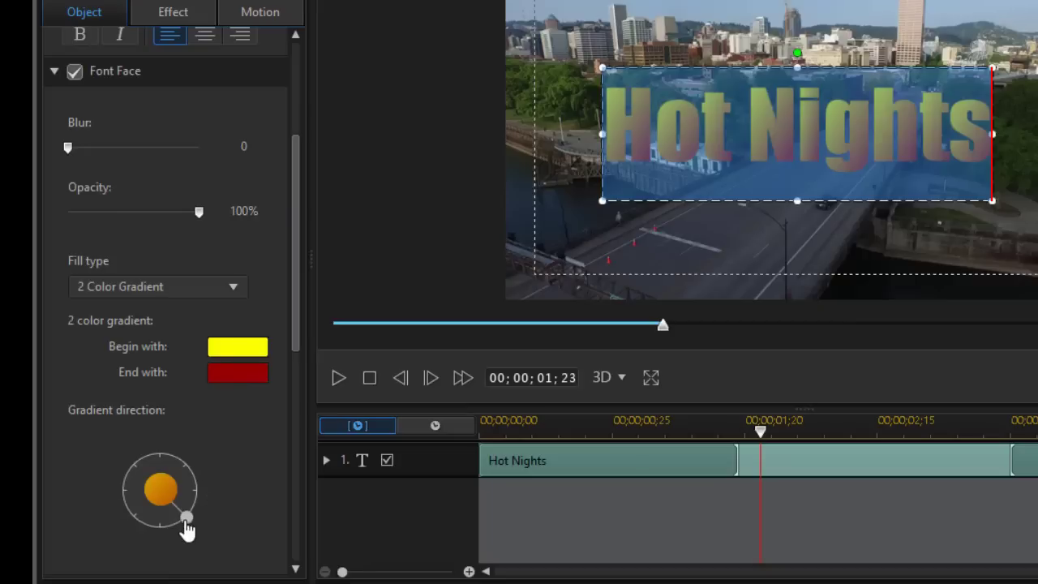
{"action": "left_click_drag", "start_coordinate": [184, 526], "coordinate": [178, 537]}
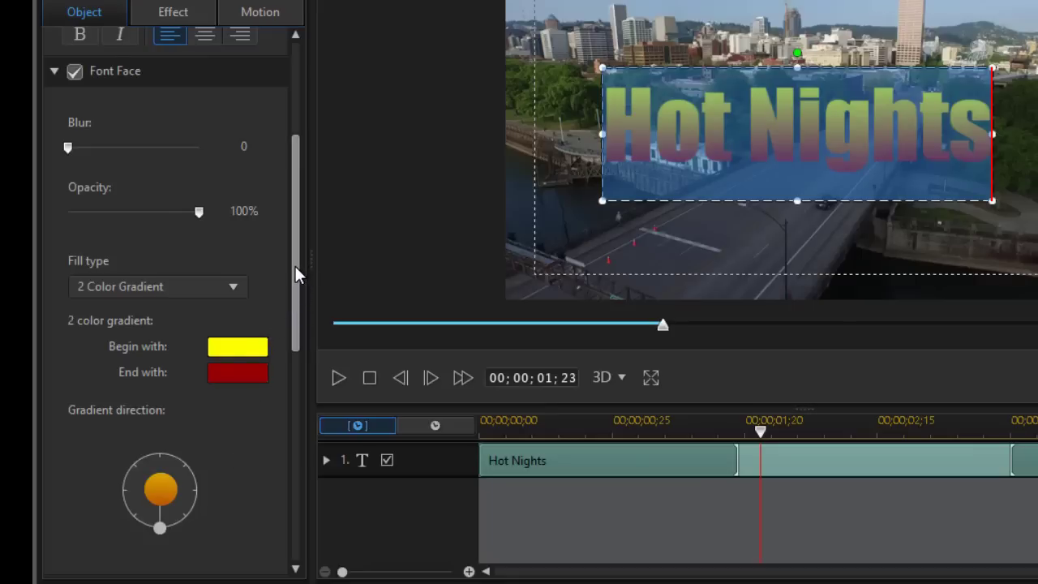
Enable a white border around the Hot Nights lettering and thin it from size 3 to 2
{"action": "left_click_drag", "start_coordinate": [295, 266], "coordinate": [159, 373]}
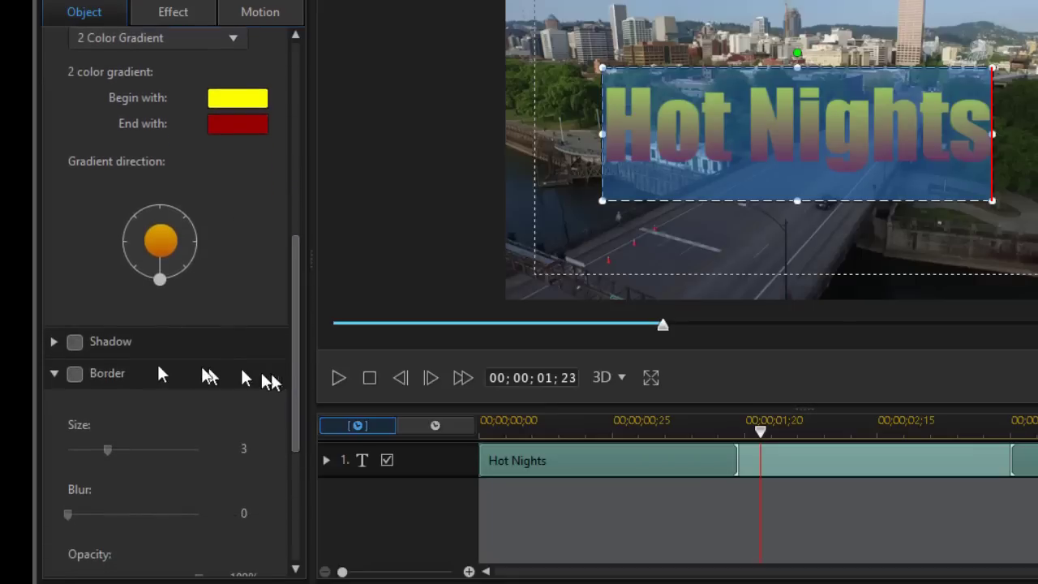
{"action": "left_click", "coordinate": [75, 374]}
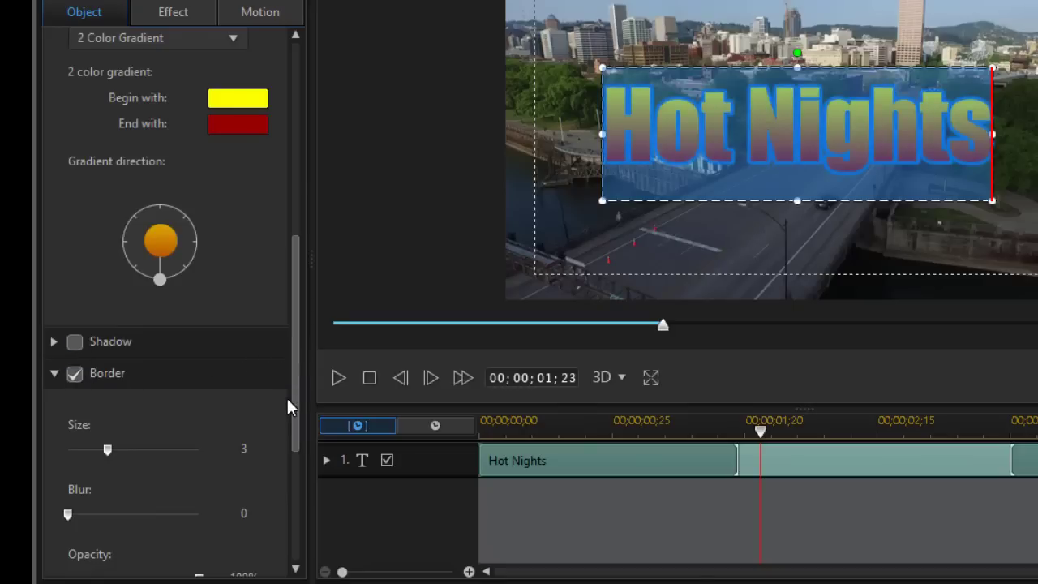
{"action": "left_click_drag", "start_coordinate": [295, 417], "coordinate": [292, 480]}
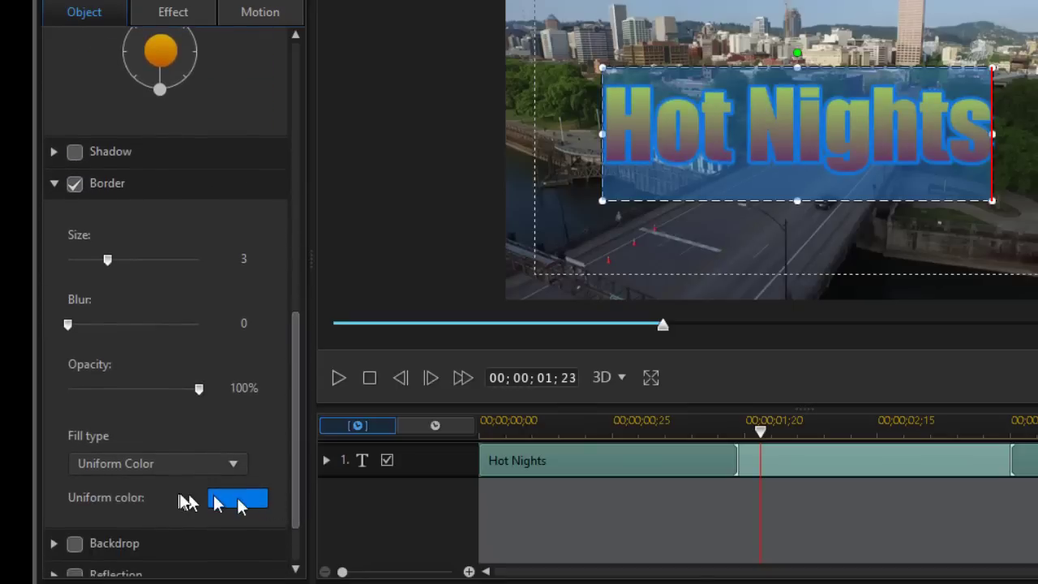
{"action": "left_click", "coordinate": [232, 498]}
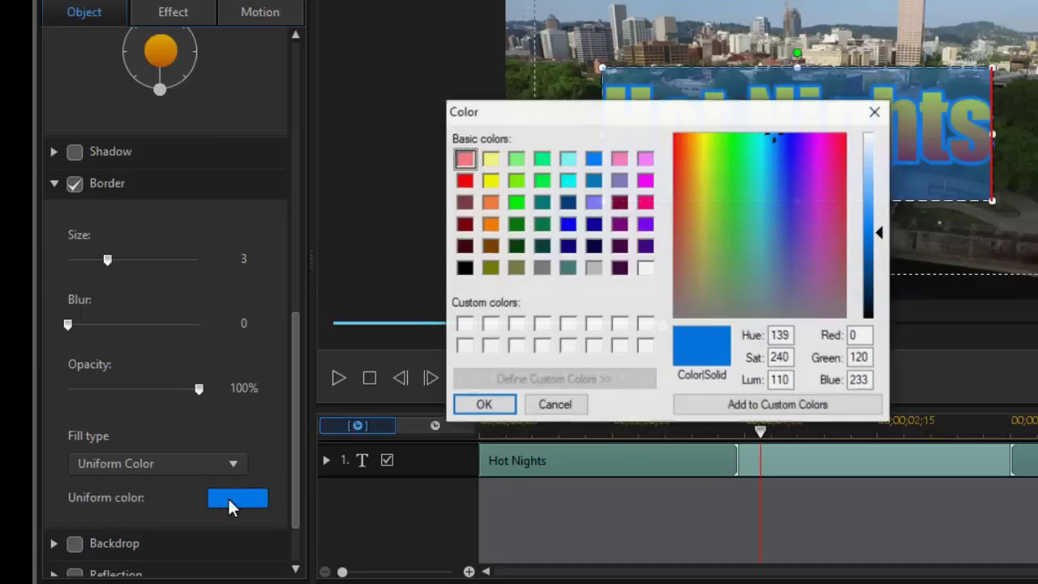
{"action": "left_click", "coordinate": [645, 269]}
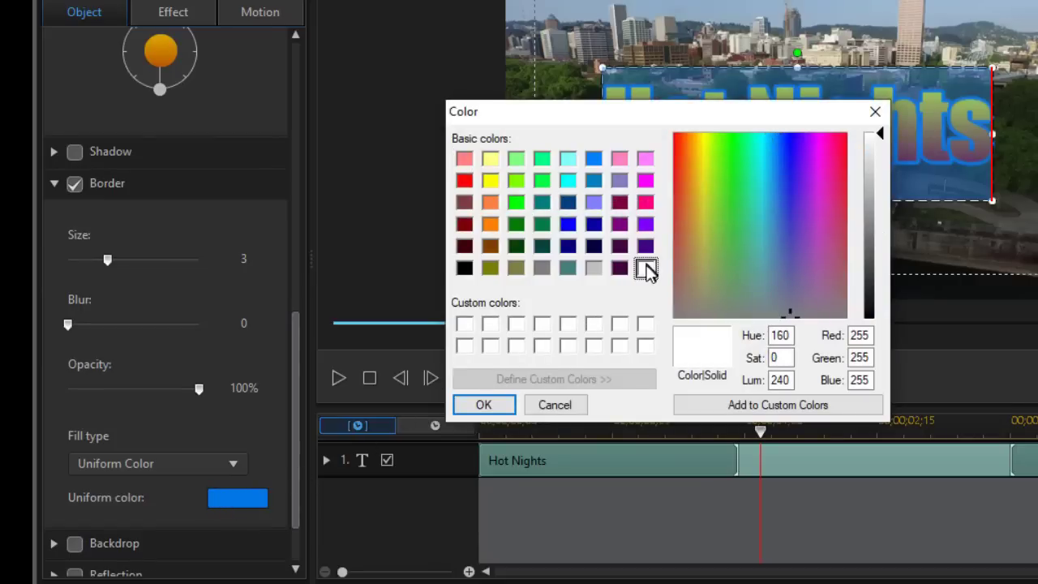
{"action": "left_click", "coordinate": [485, 405]}
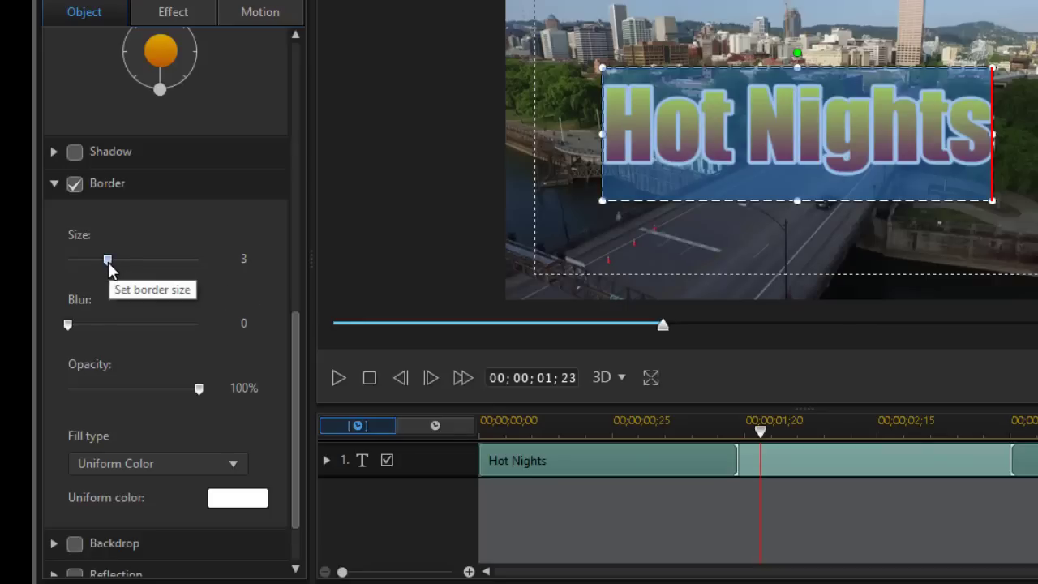
{"action": "left_click_drag", "start_coordinate": [108, 260], "coordinate": [95, 260]}
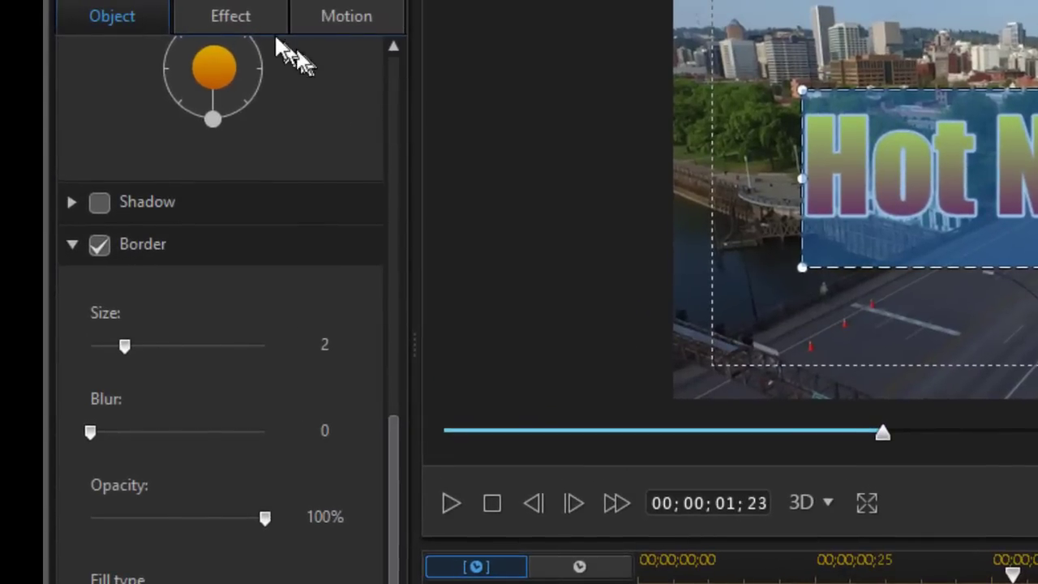
Add the Fire special effect to the Hot Nights text and accept the title design
{"action": "left_click", "coordinate": [264, 21]}
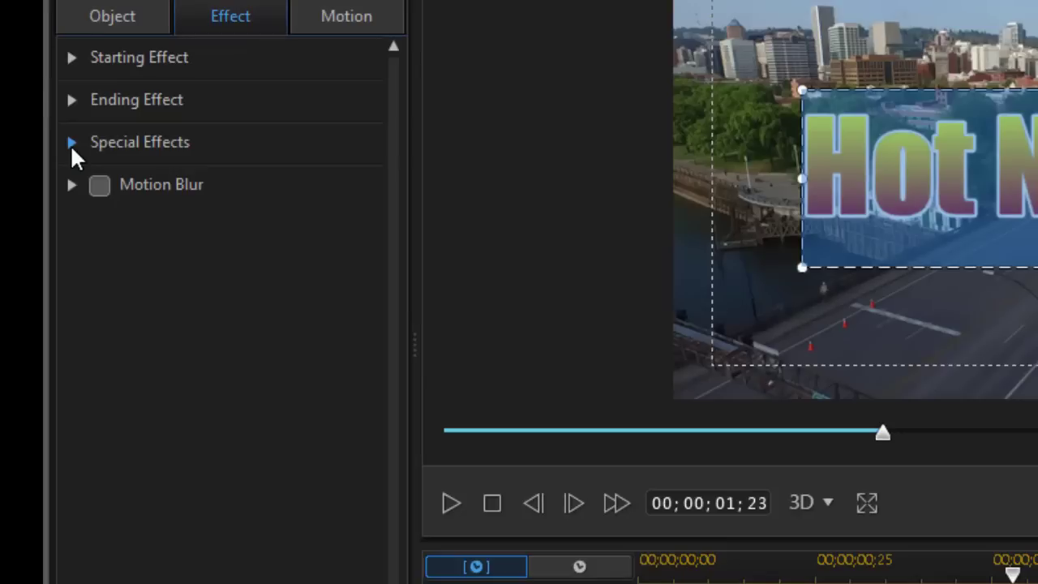
{"action": "left_click", "coordinate": [71, 143]}
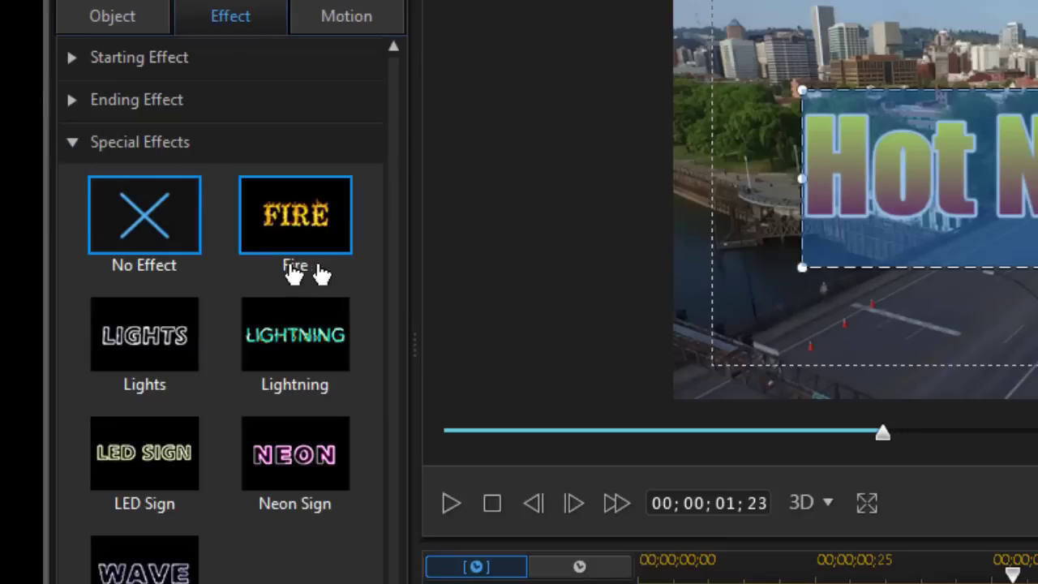
{"action": "left_click", "coordinate": [307, 227]}
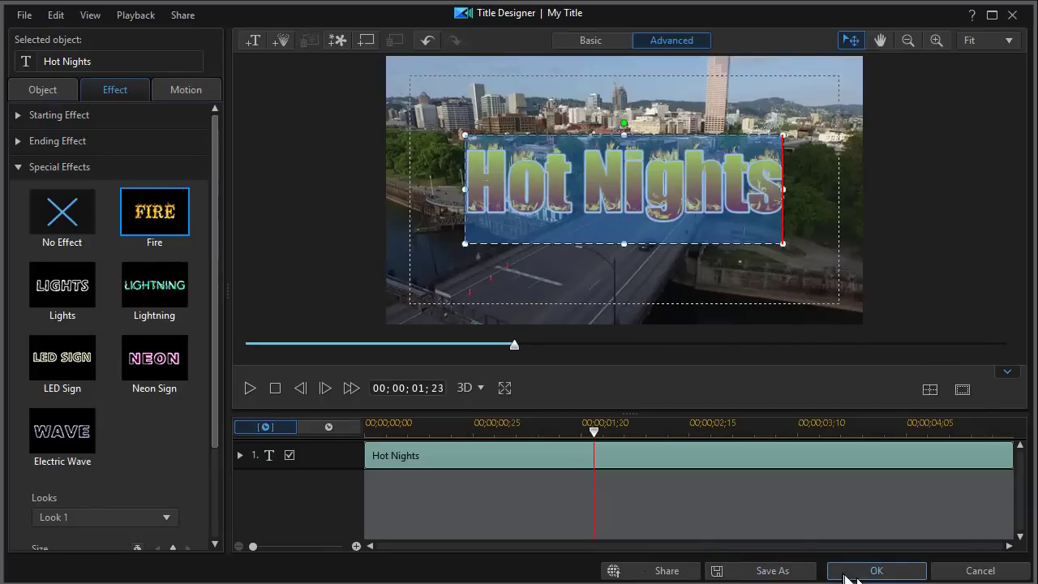
{"action": "left_click", "coordinate": [877, 571]}
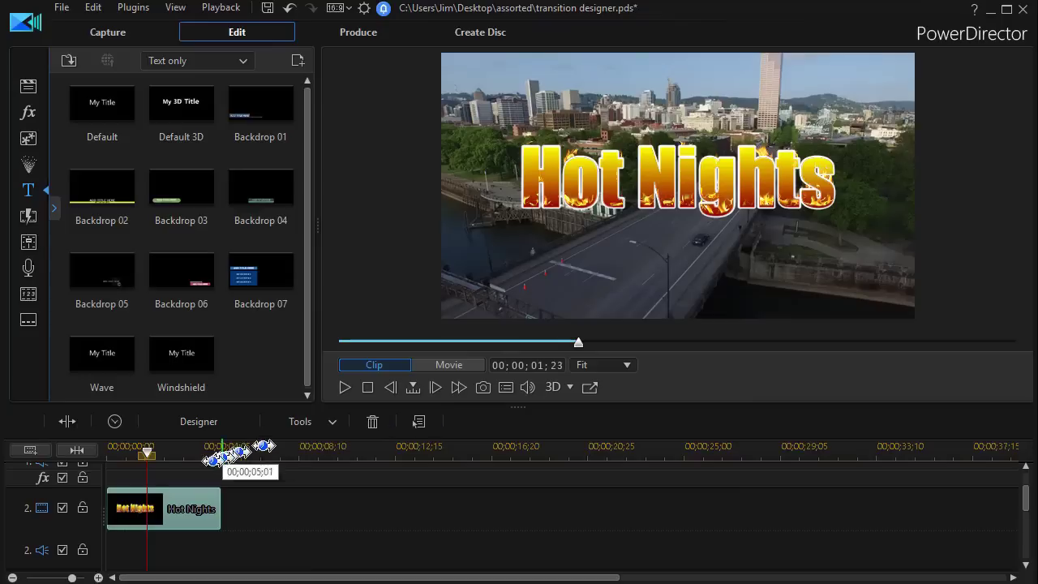
{"action": "left_click", "coordinate": [345, 388]}
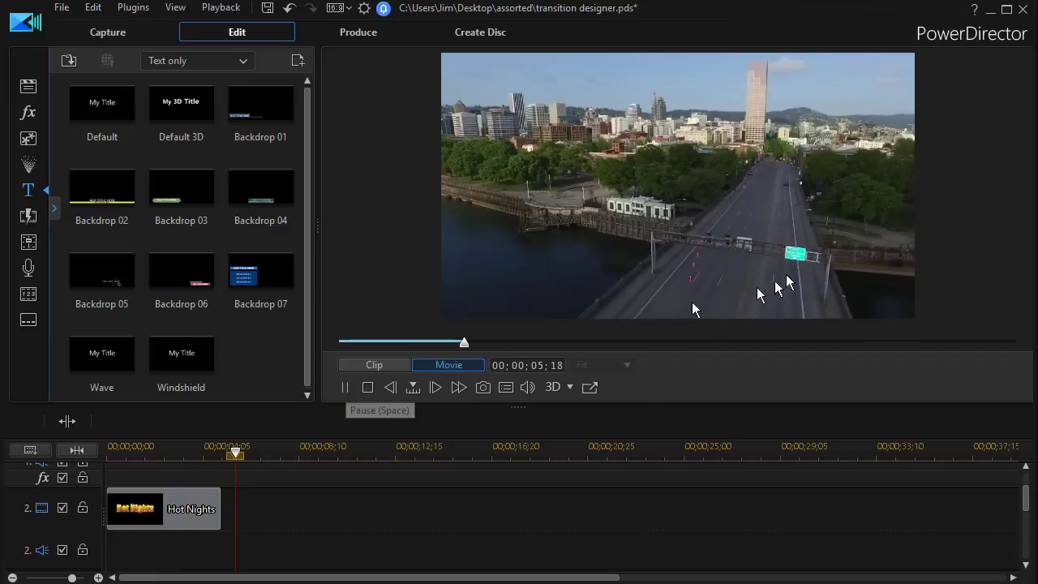
{"action": "left_click", "coordinate": [366, 387]}
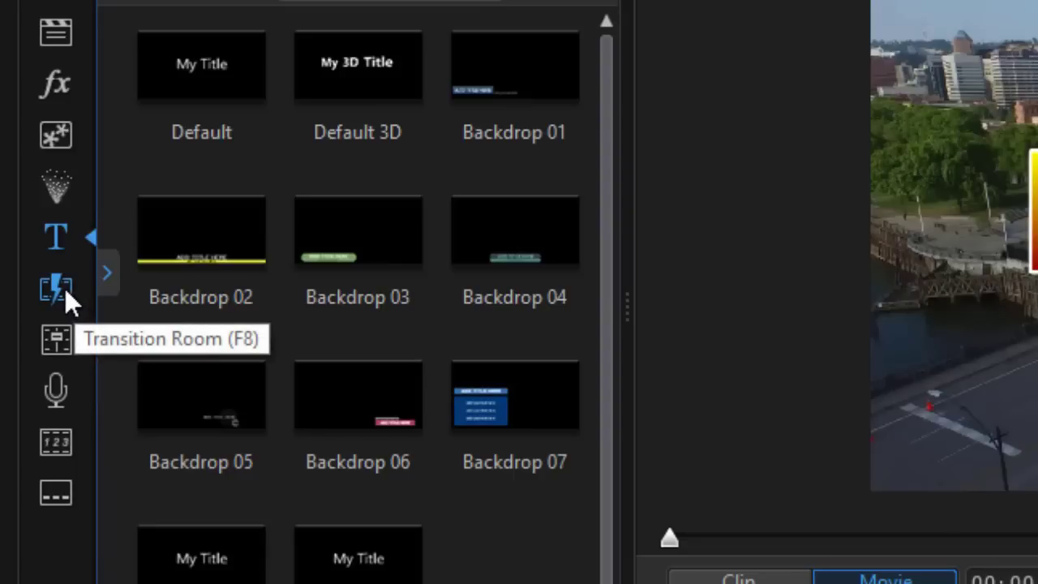
Drop the Rotation Clockwise Around Bottom Left transition from All Content onto the Hot Nights clip
{"action": "left_click", "coordinate": [65, 288]}
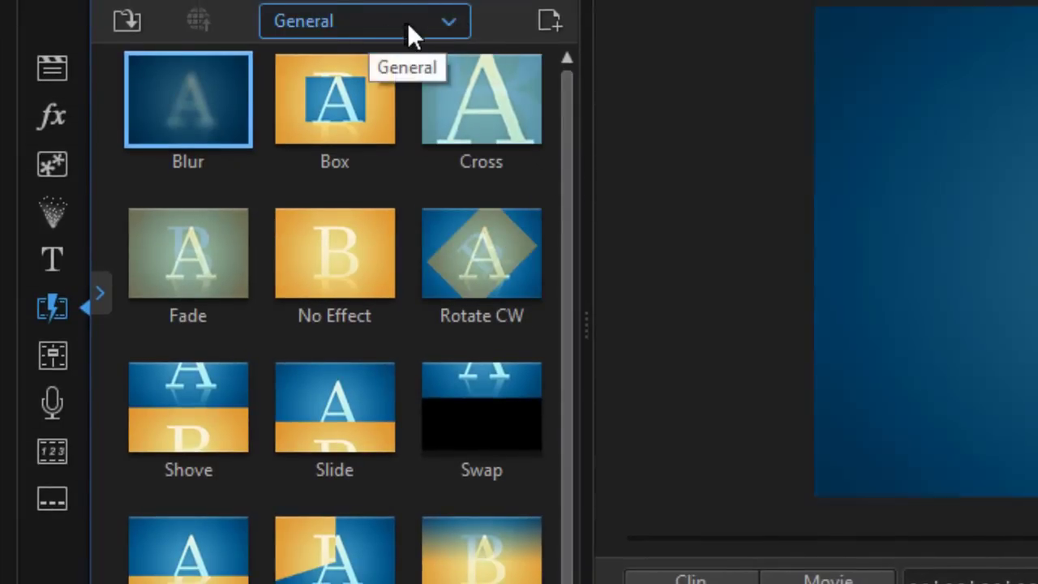
{"action": "left_click", "coordinate": [449, 22]}
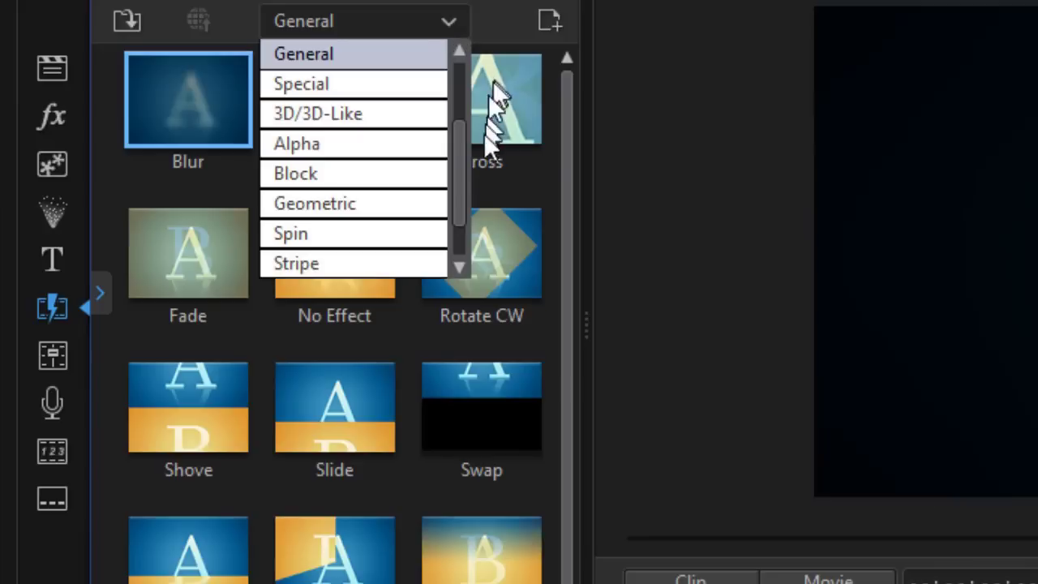
{"action": "left_click_drag", "start_coordinate": [452, 167], "coordinate": [476, 86]}
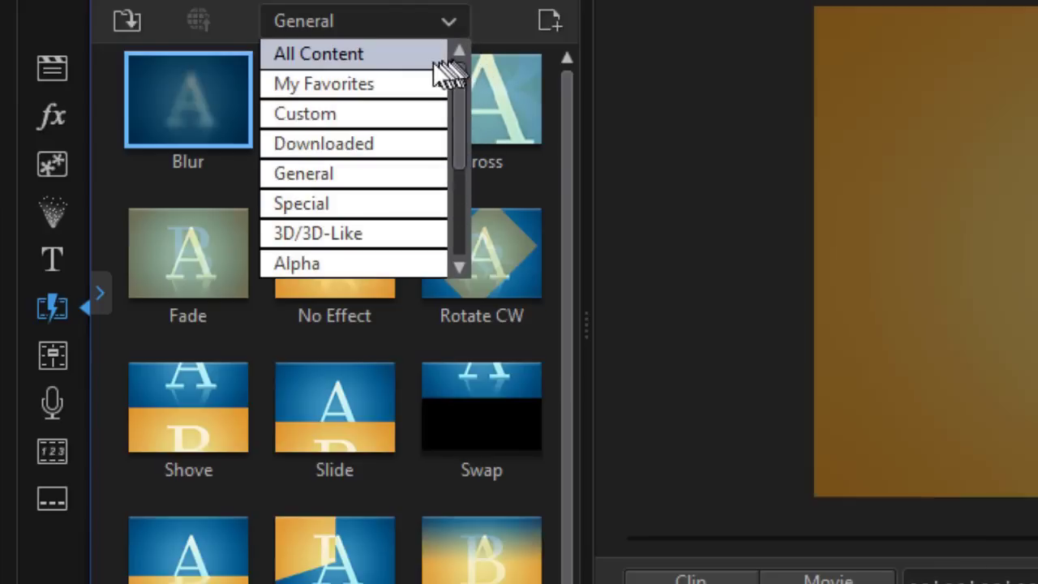
{"action": "left_click", "coordinate": [403, 53]}
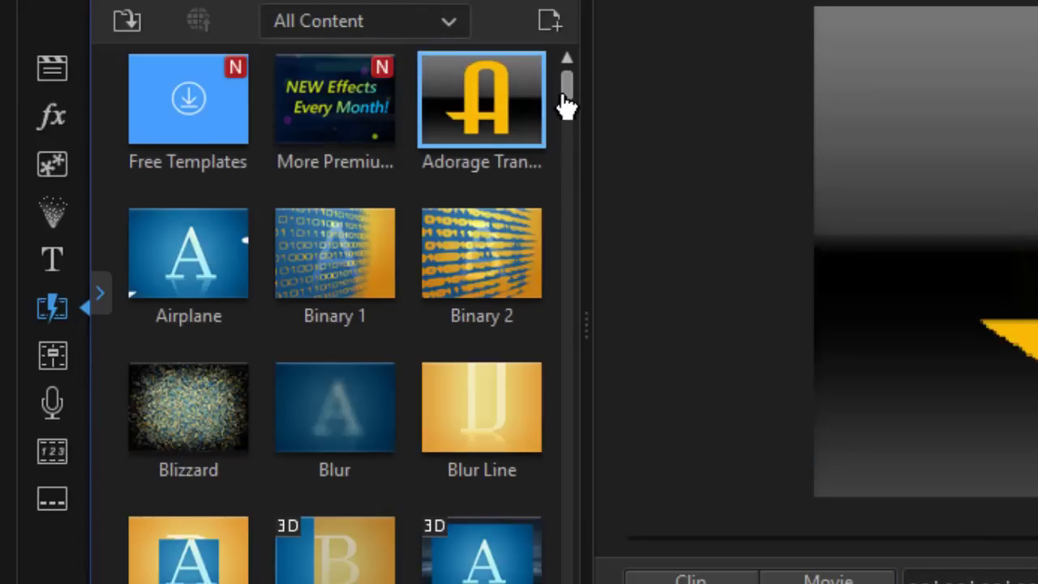
{"action": "left_click_drag", "start_coordinate": [566, 106], "coordinate": [541, 422]}
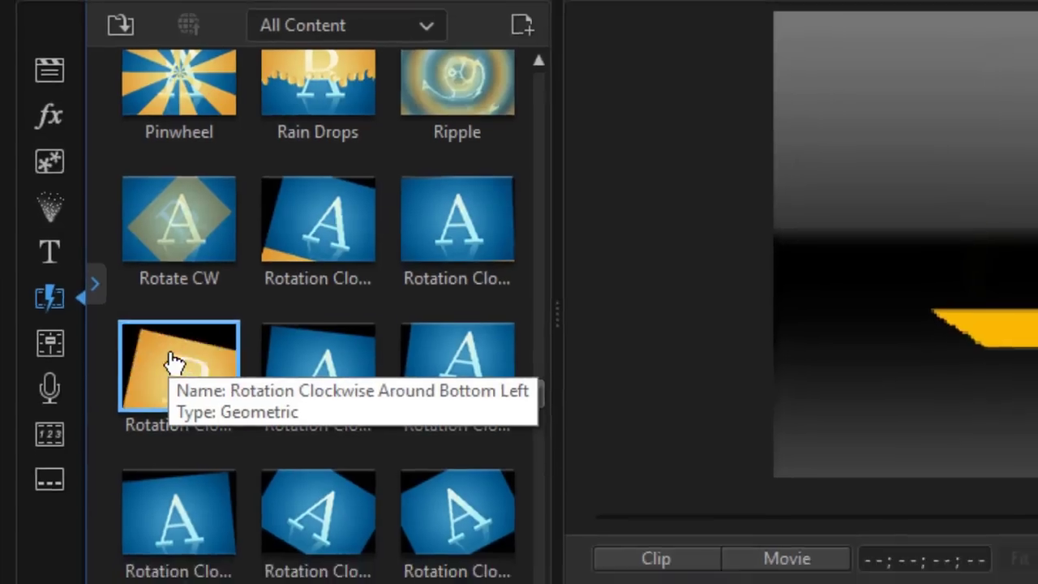
{"action": "left_click_drag", "start_coordinate": [175, 363], "coordinate": [105, 510]}
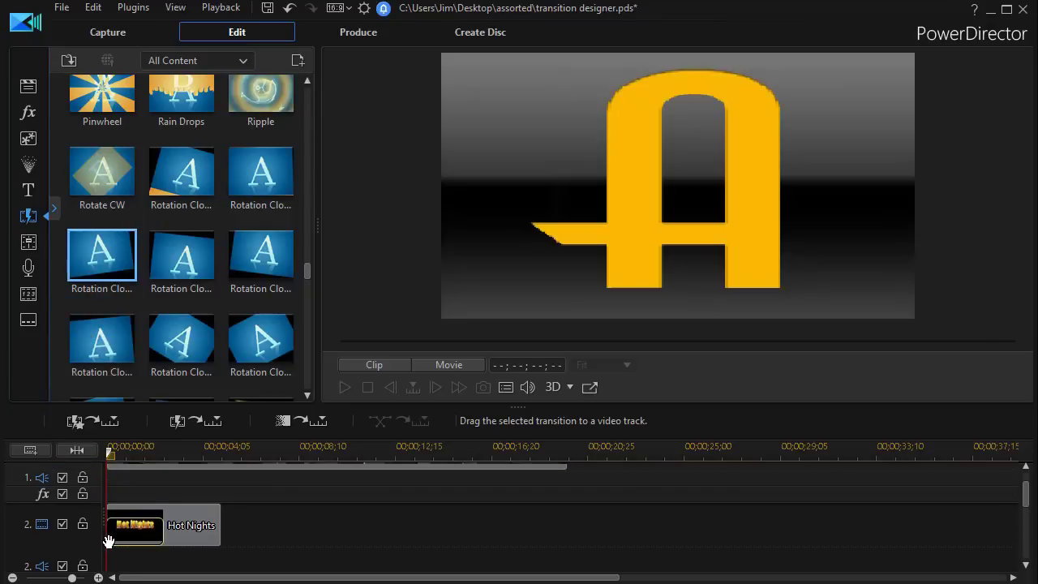
{"action": "left_click_drag", "start_coordinate": [108, 540], "coordinate": [110, 537]}
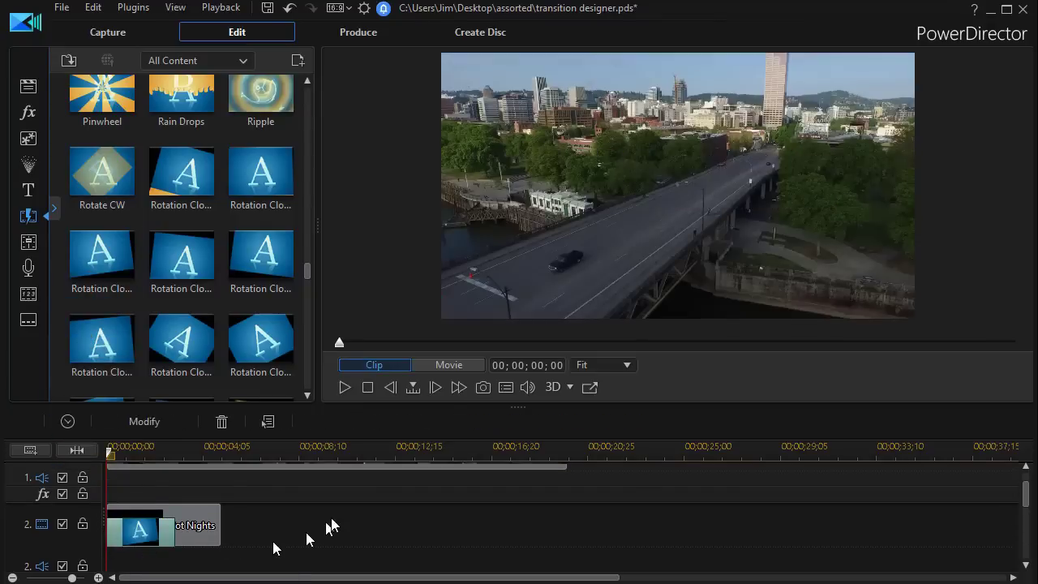
Play the whole movie in Movie mode to watch the rotating title entrance over the footage
{"action": "left_click", "coordinate": [462, 365]}
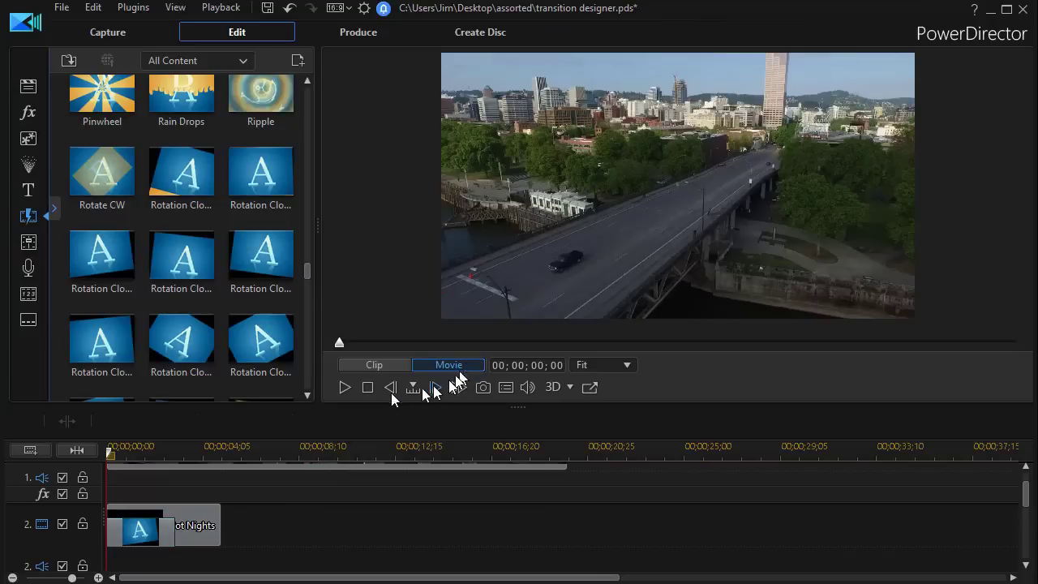
{"action": "left_click", "coordinate": [345, 388]}
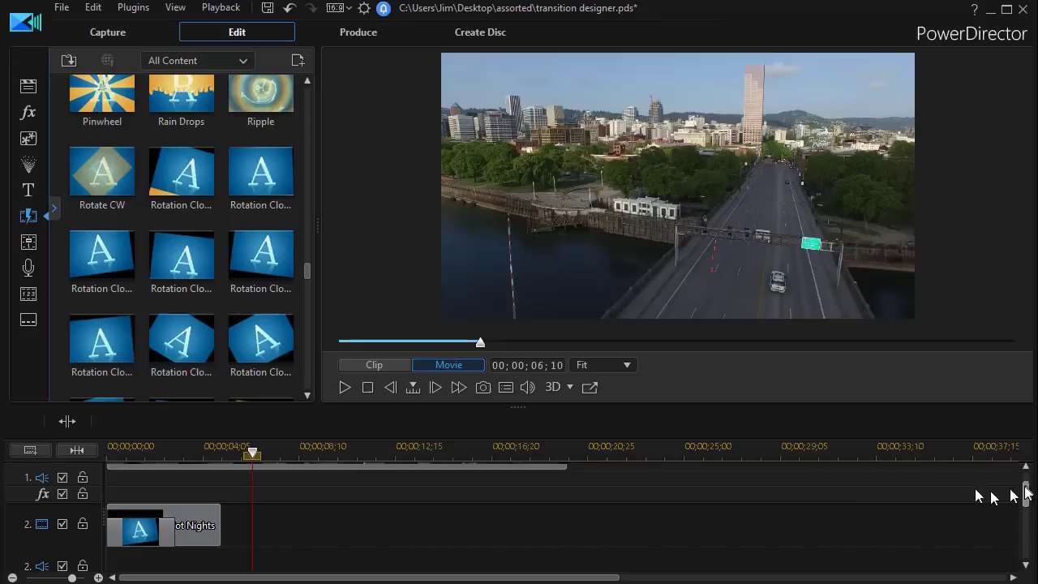
{"action": "left_click_drag", "start_coordinate": [1025, 498], "coordinate": [1025, 479]}
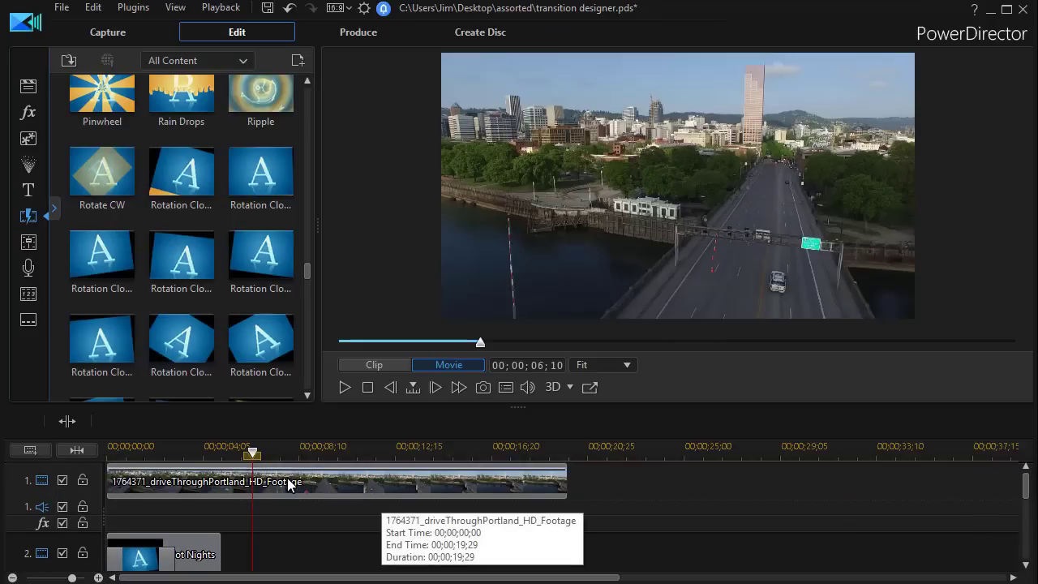
Shift the Portland footage to about 00;00;08;27, then mark and produce the title clip's range
{"action": "left_click_drag", "start_coordinate": [290, 485], "coordinate": [497, 487]}
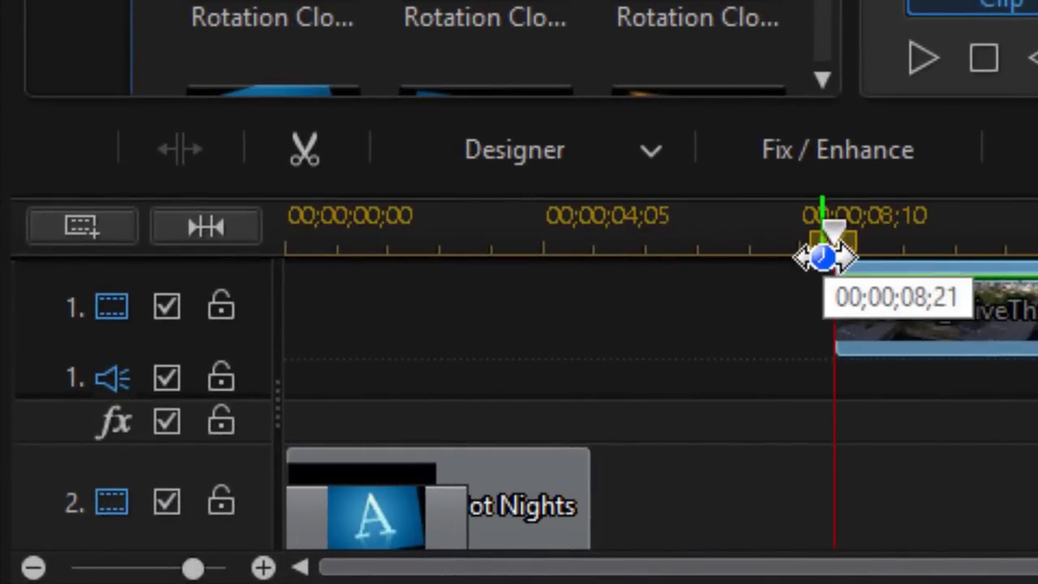
{"action": "left_click", "coordinate": [536, 487]}
{"action": "scroll", "coordinate": [536, 486], "scroll_direction": "down", "scroll_amount": 2}
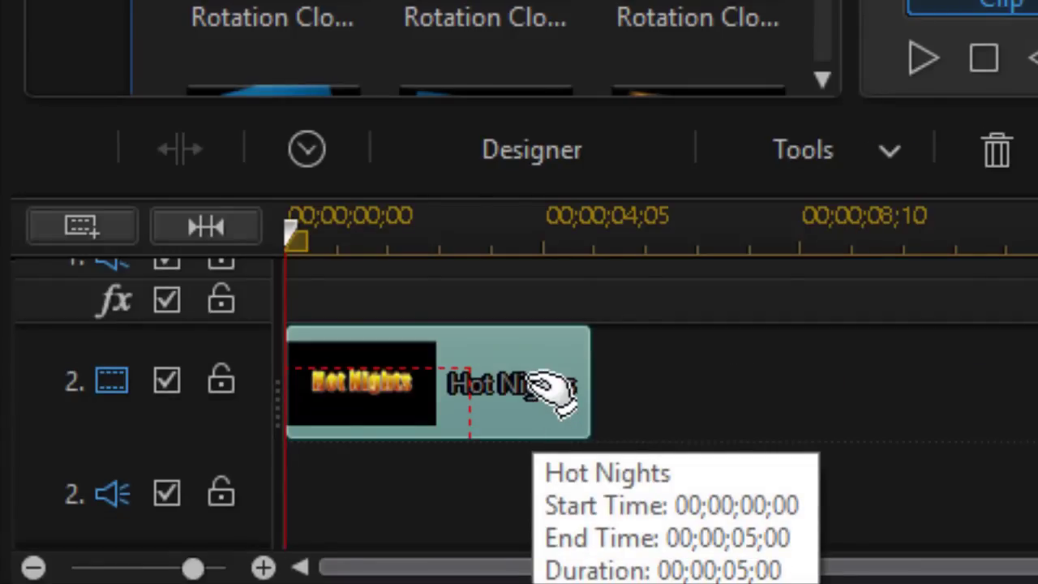
{"action": "key", "text": "End"}
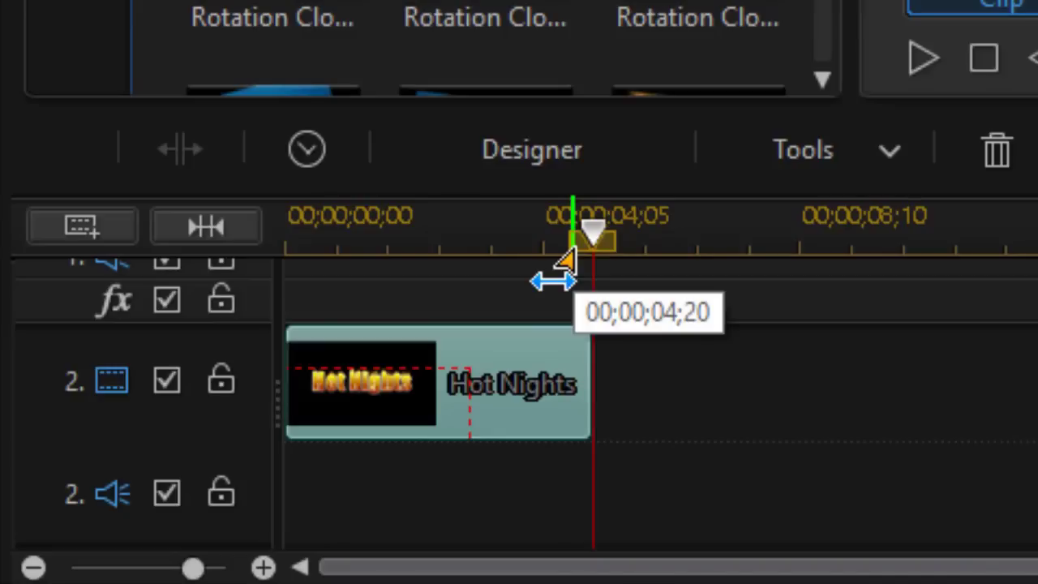
{"action": "left_click_drag", "start_coordinate": [566, 251], "coordinate": [50, 332]}
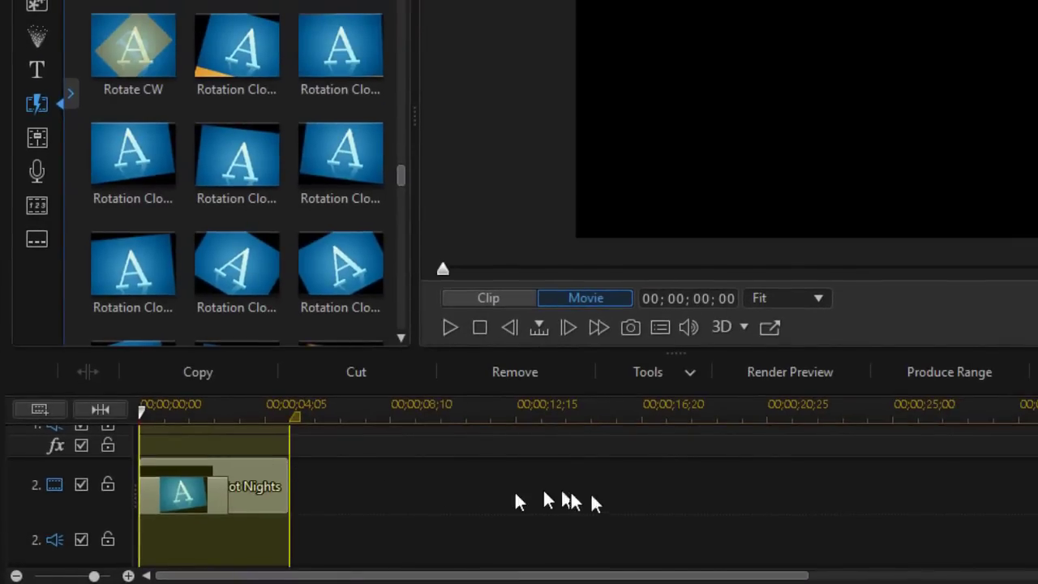
{"action": "left_click", "coordinate": [948, 367]}
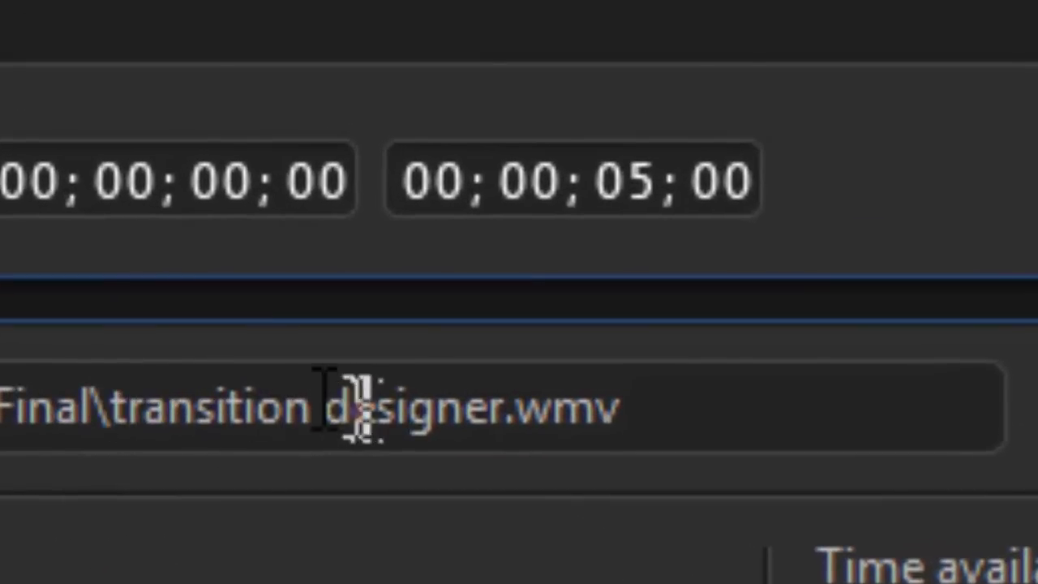
Rename the output file to title1 and render the range as title1.wmv
{"action": "left_click_drag", "start_coordinate": [118, 401], "coordinate": [760, 405]}
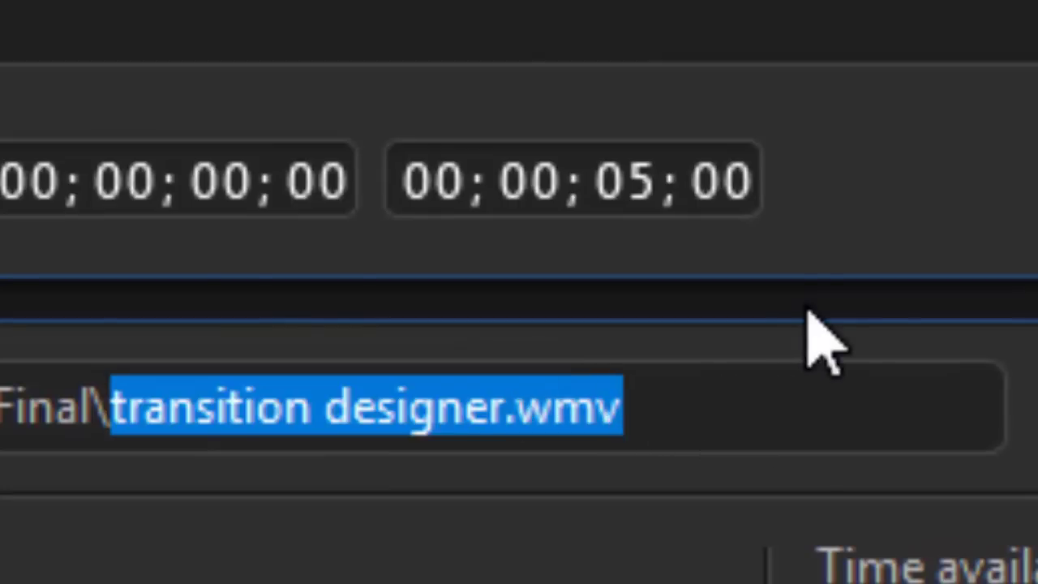
{"action": "type", "text": "title"}
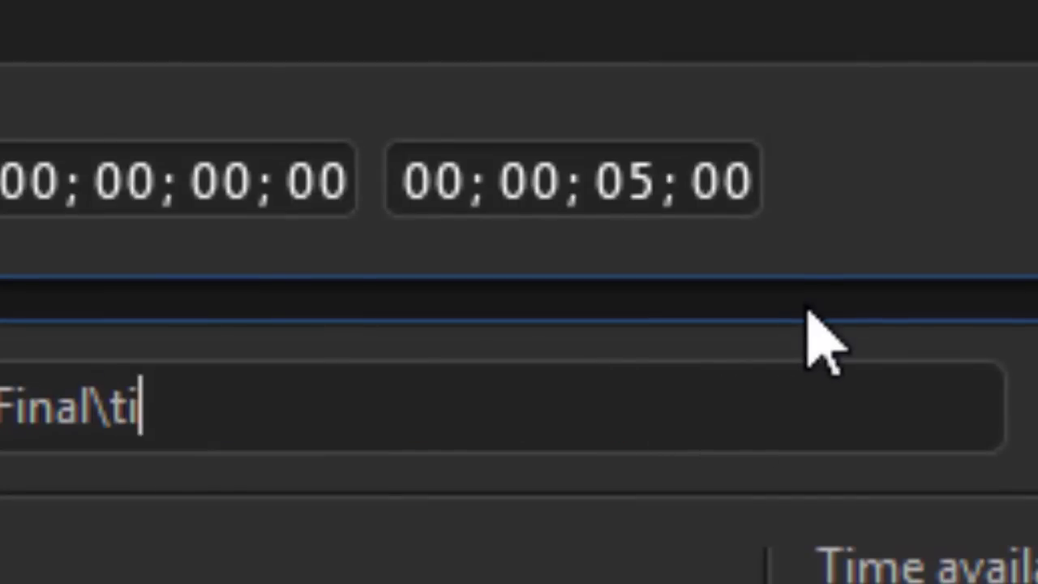
{"action": "type", "text": "1"}
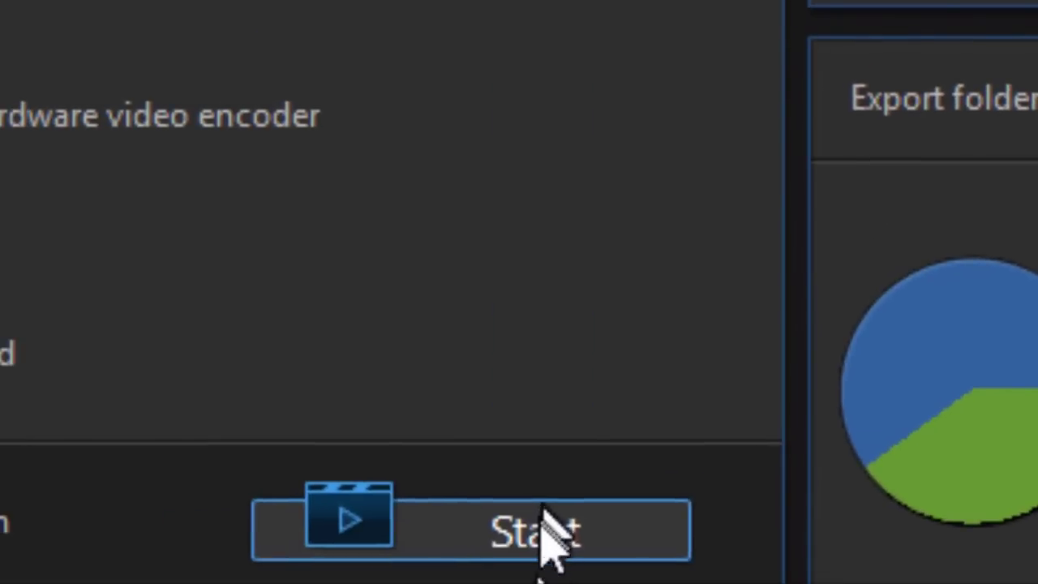
{"action": "left_click", "coordinate": [543, 535]}
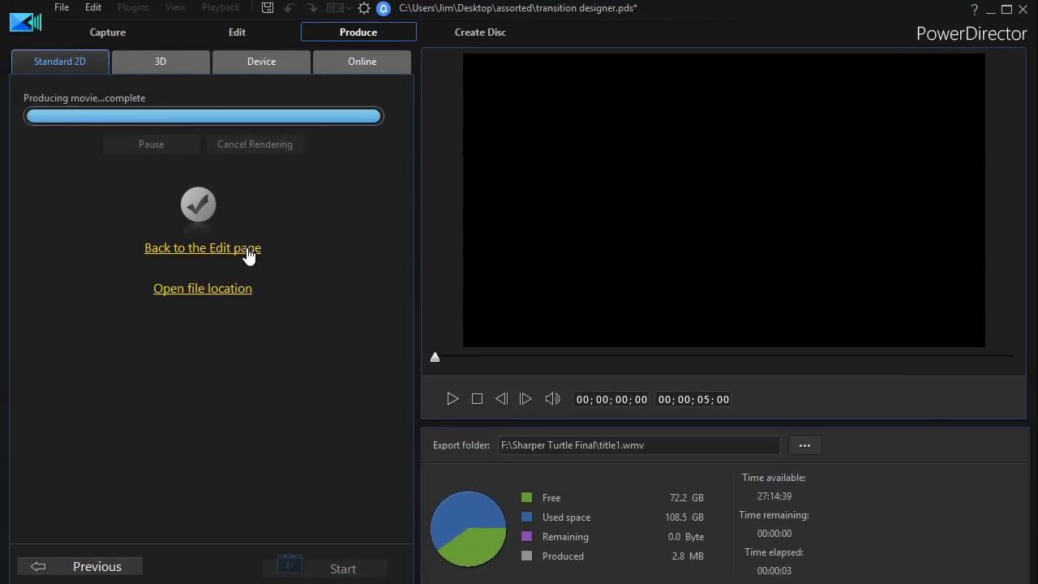
Back in the Edit workspace, move the original Hot Nights title clip out to about 32 seconds
{"action": "left_click", "coordinate": [248, 249]}
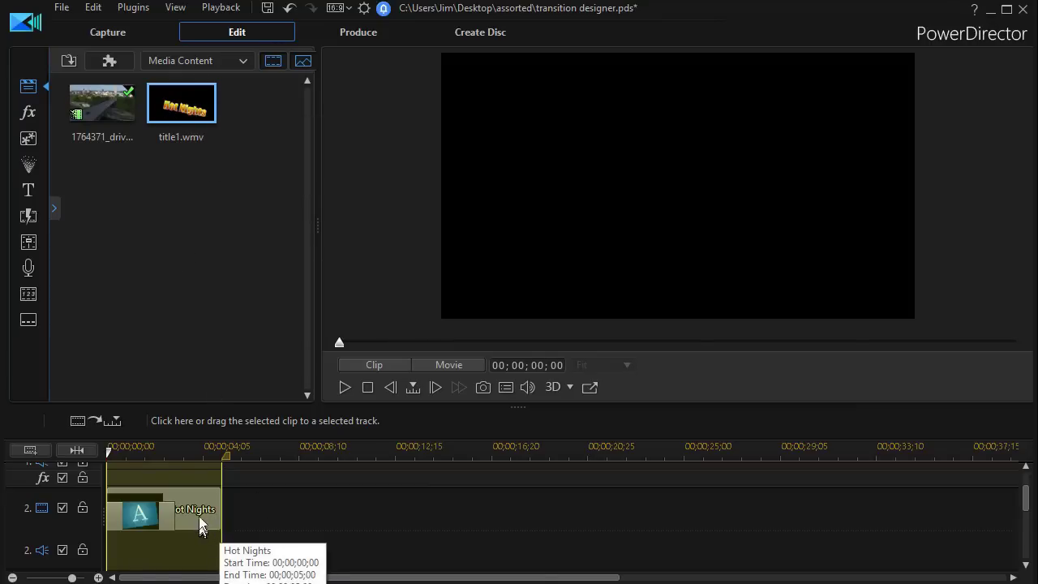
{"action": "left_click", "coordinate": [156, 482]}
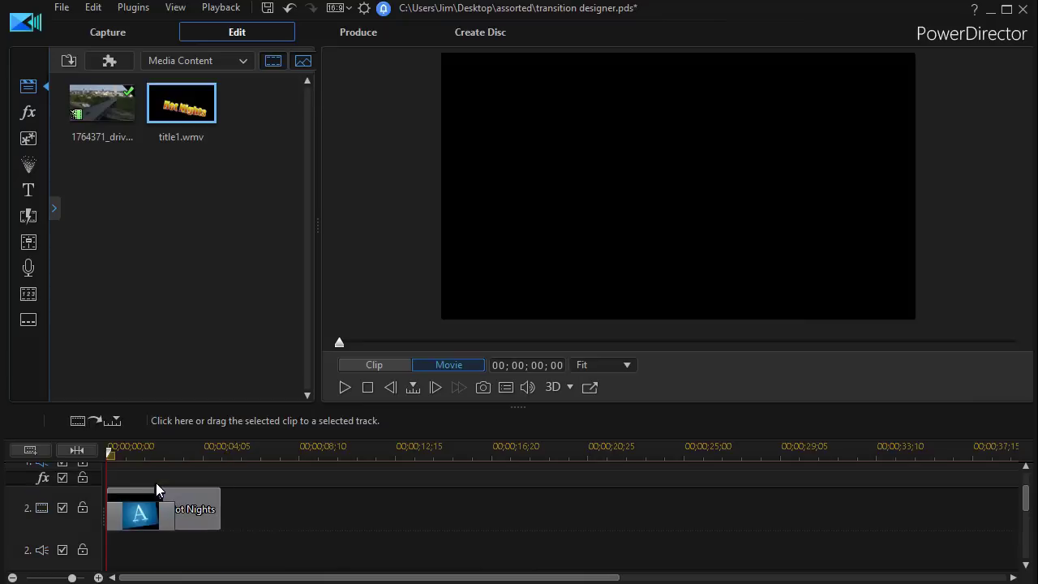
{"action": "left_click", "coordinate": [204, 515]}
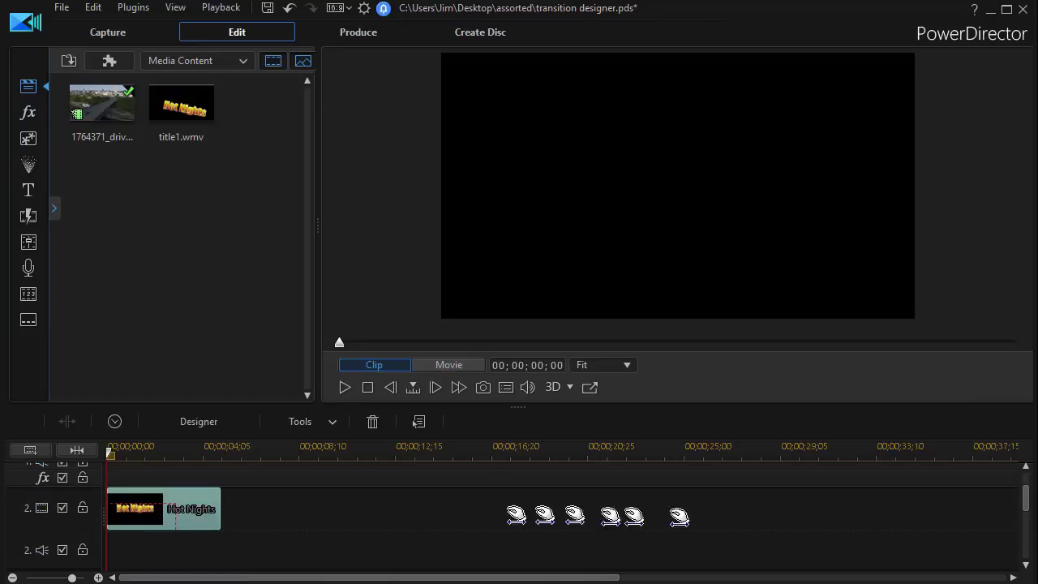
{"action": "left_click_drag", "start_coordinate": [679, 516], "coordinate": [984, 519]}
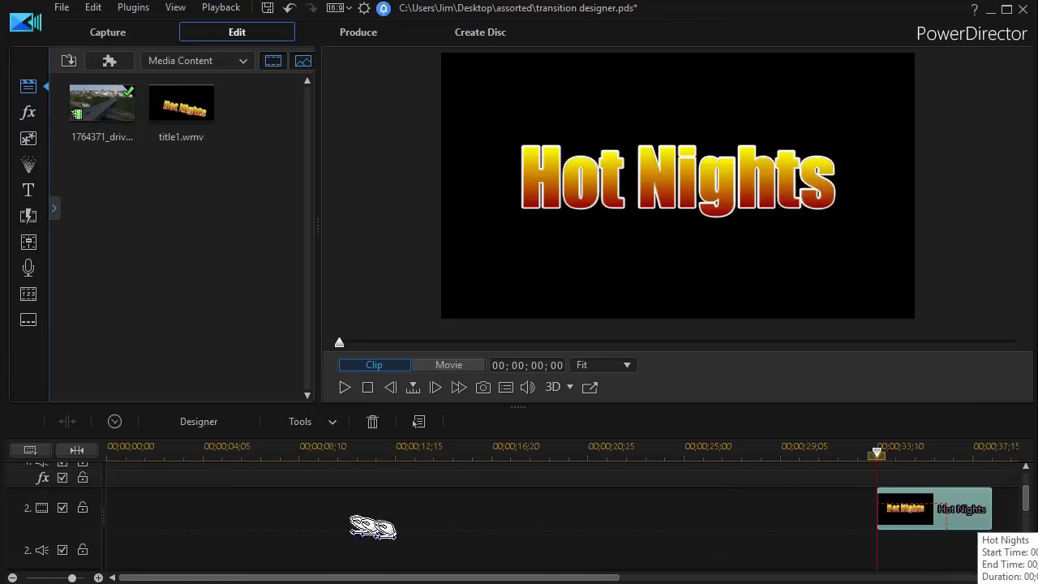
Place title1.wmv at the start of track 2 and move the Portland footage to 00;00;00;00
{"action": "left_click_drag", "start_coordinate": [1028, 501], "coordinate": [1029, 471]}
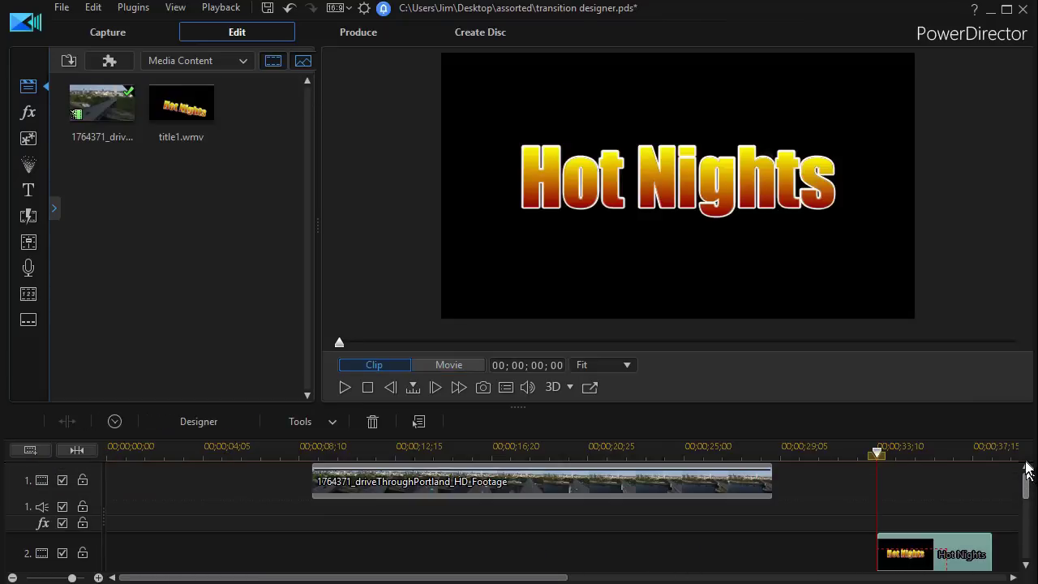
{"action": "left_click_drag", "start_coordinate": [181, 105], "coordinate": [82, 550]}
{"action": "left_click_drag", "start_coordinate": [418, 486], "coordinate": [202, 500]}
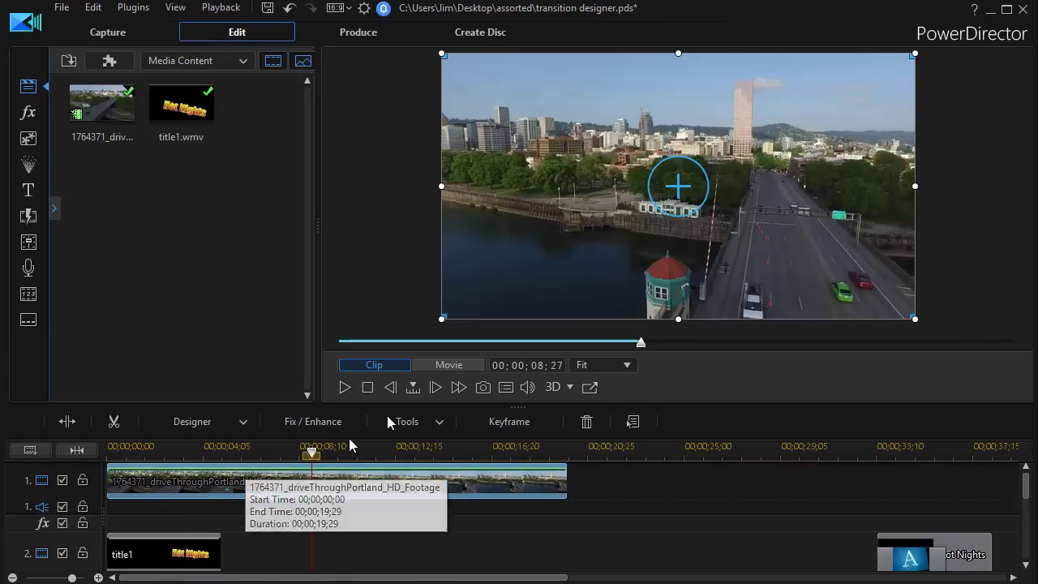
{"action": "left_click", "coordinate": [448, 365]}
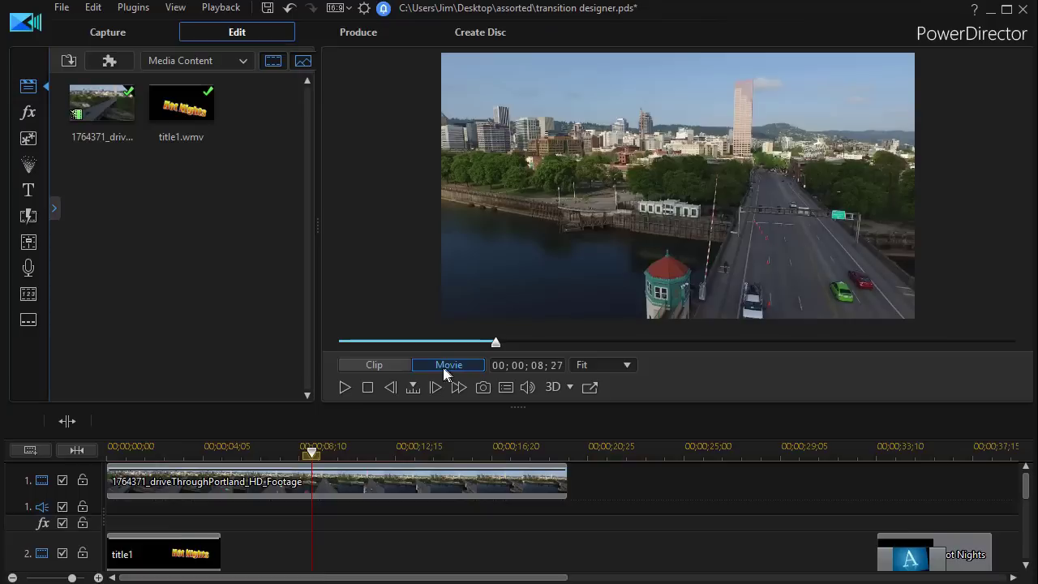
{"action": "left_click", "coordinate": [366, 387]}
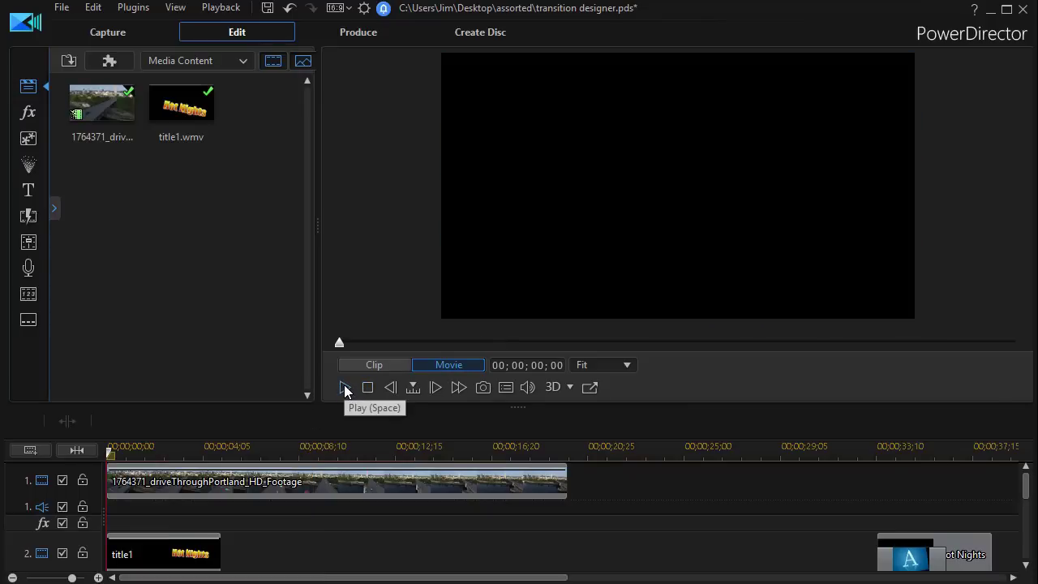
{"action": "left_click", "coordinate": [345, 388]}
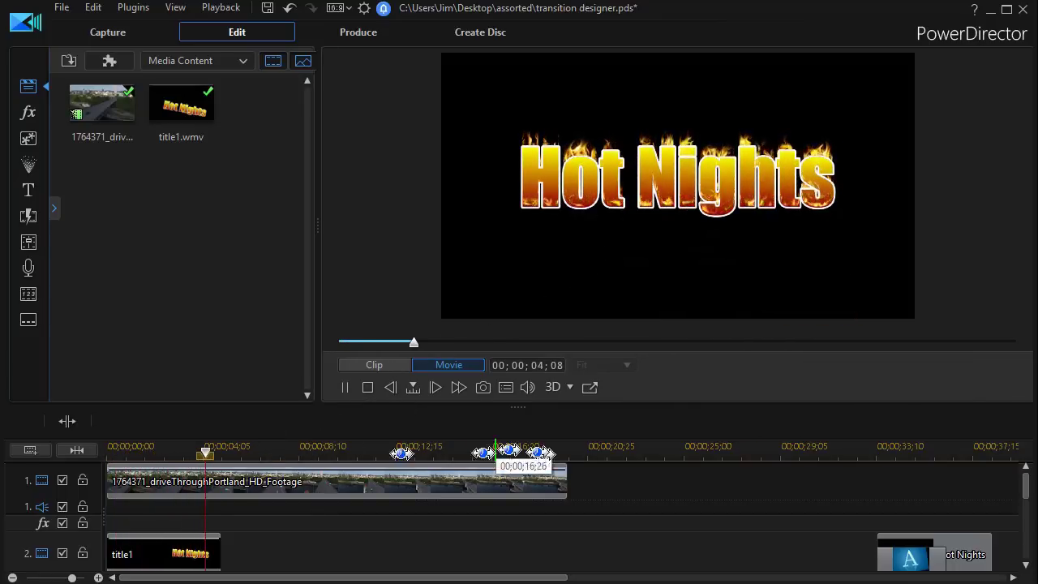
{"action": "left_click", "coordinate": [367, 387]}
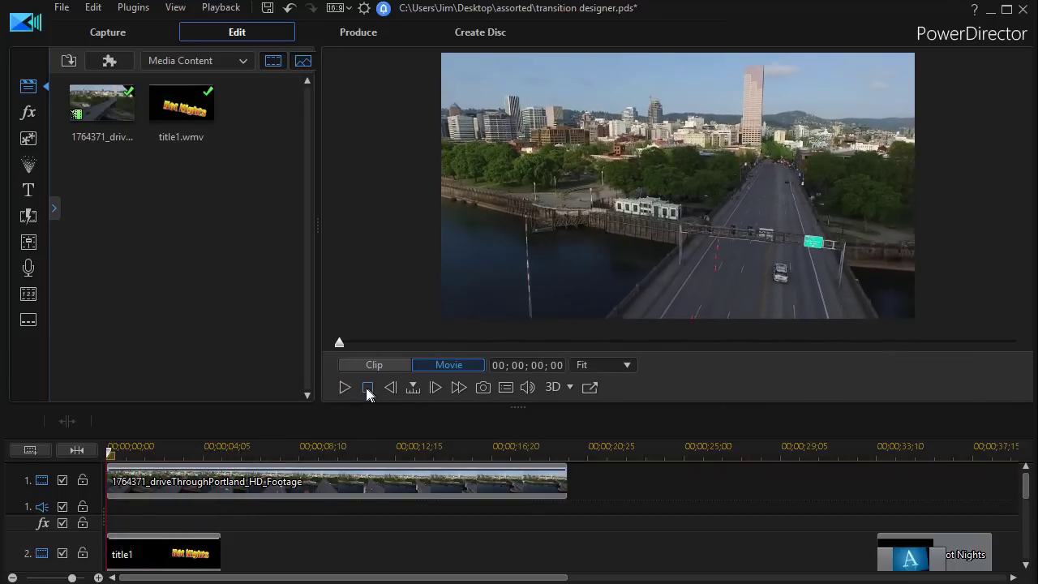
{"action": "left_click", "coordinate": [169, 556]}
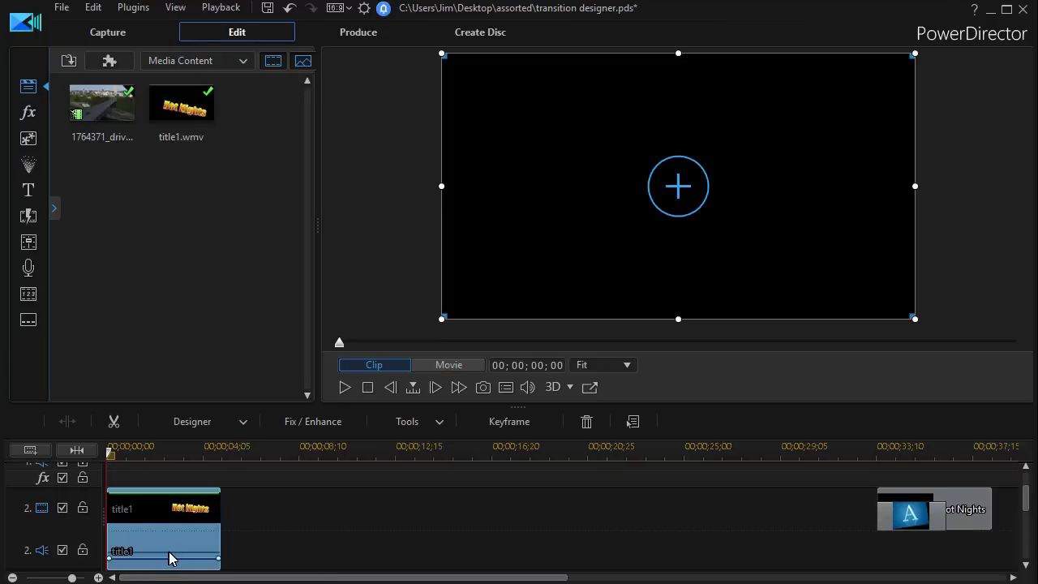
In title1's PiP Designer, enable Chroma Key with black sampled as the key colour
{"action": "double_click", "coordinate": [170, 557]}
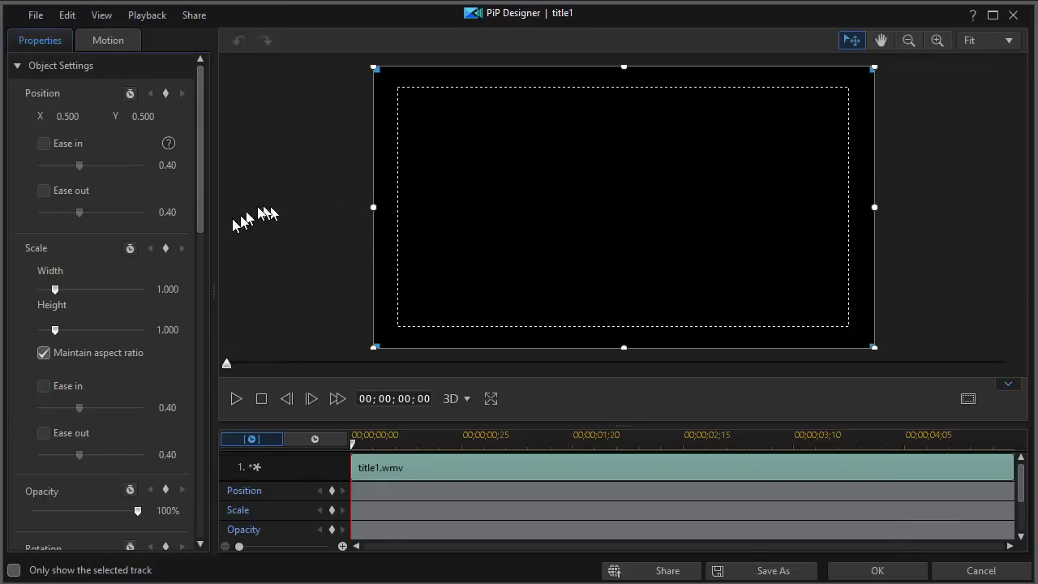
{"action": "left_click_drag", "start_coordinate": [199, 199], "coordinate": [209, 359]}
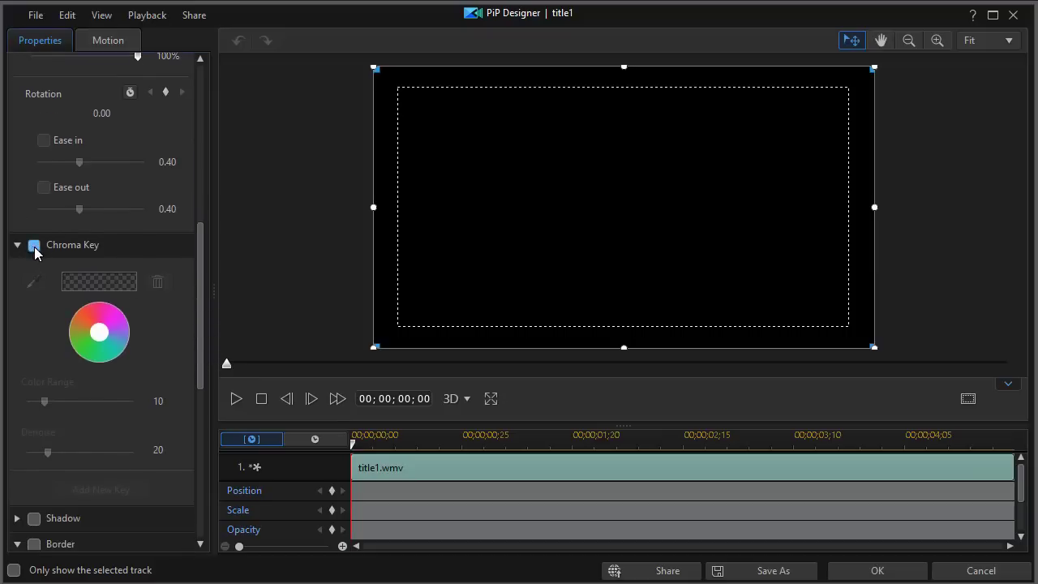
{"action": "left_click", "coordinate": [34, 247]}
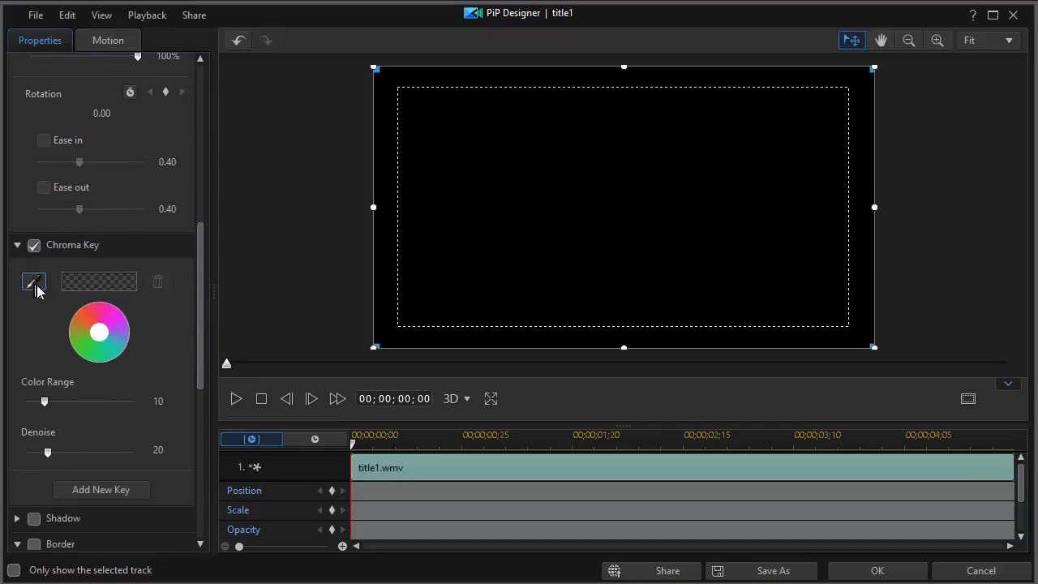
{"action": "left_click", "coordinate": [40, 291]}
{"action": "left_click", "coordinate": [510, 228]}
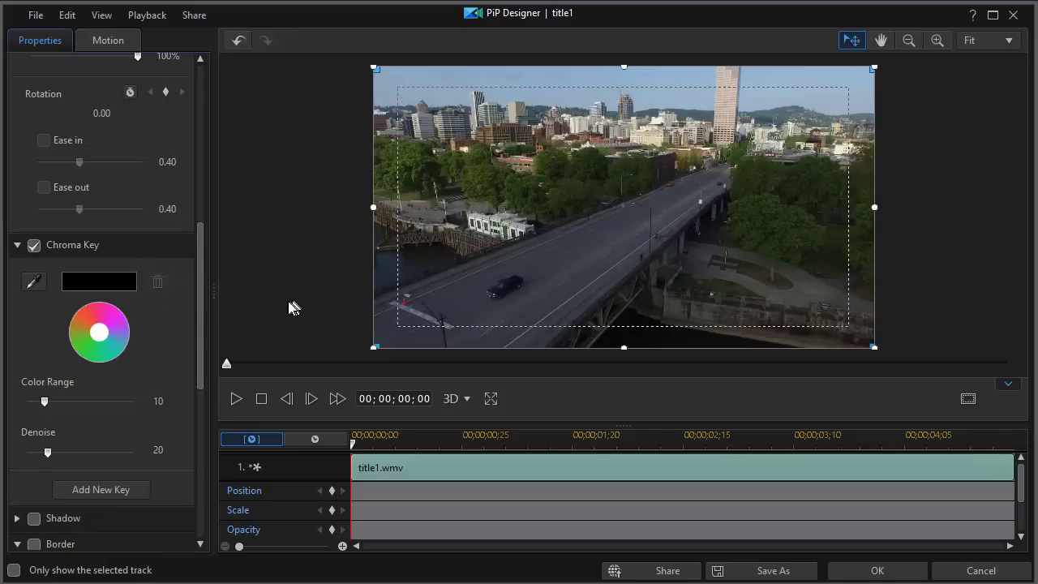
{"action": "left_click", "coordinate": [866, 572]}
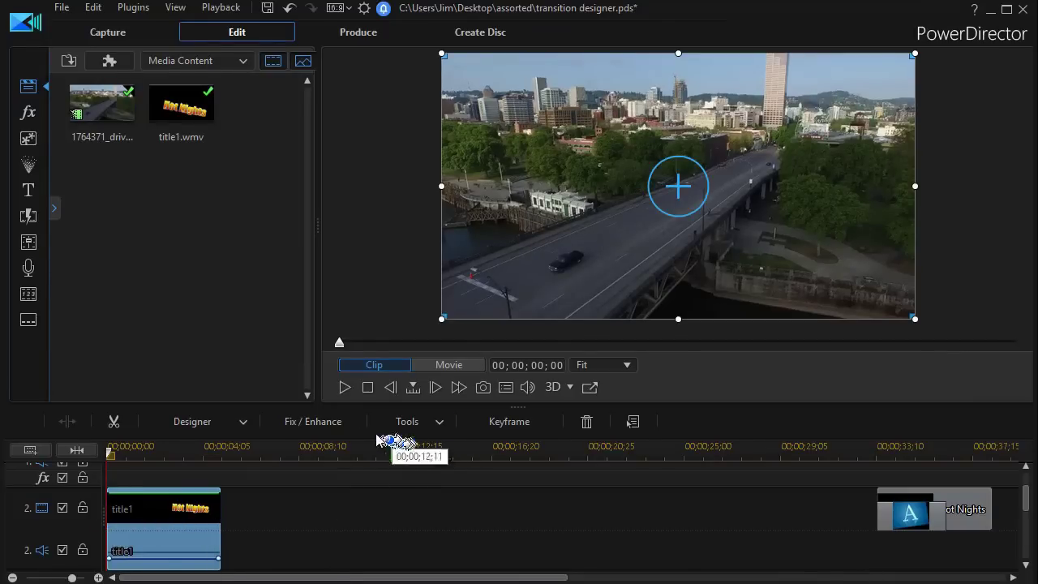
{"action": "left_click", "coordinate": [345, 388]}
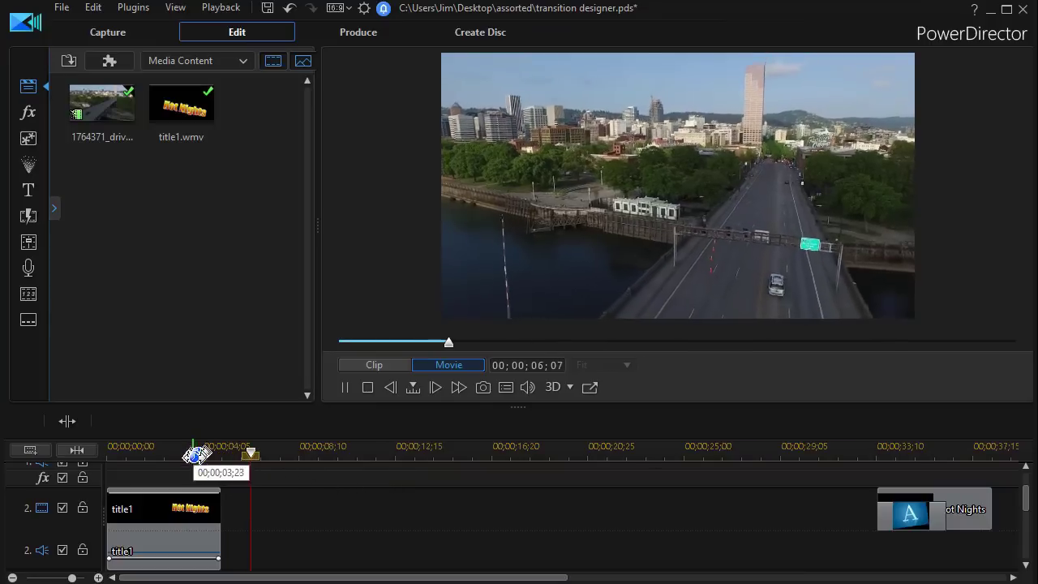
{"action": "left_click_drag", "start_coordinate": [197, 454], "coordinate": [195, 454]}
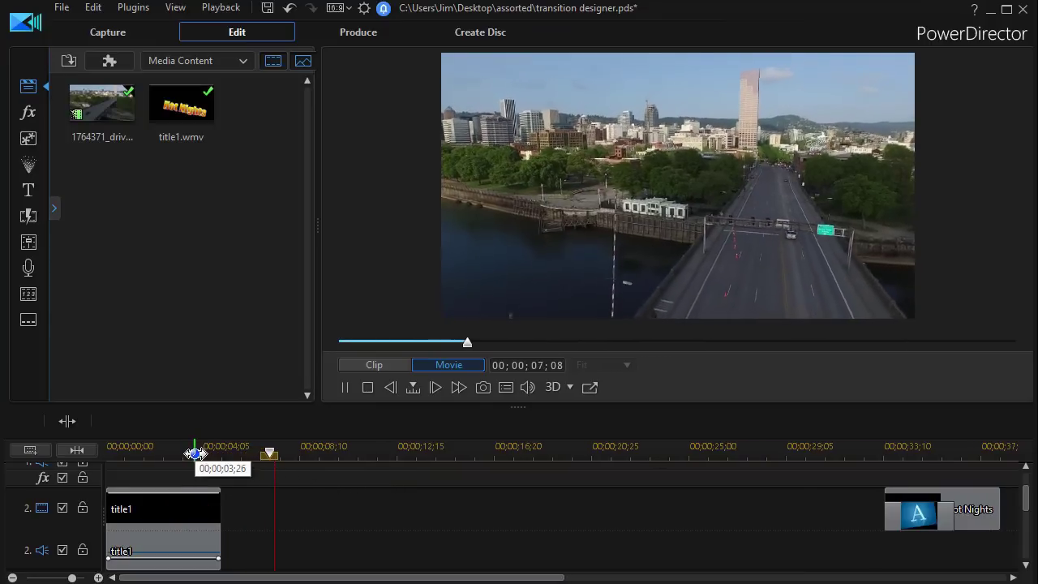
{"action": "left_click", "coordinate": [345, 386]}
{"action": "left_click", "coordinate": [194, 453]}
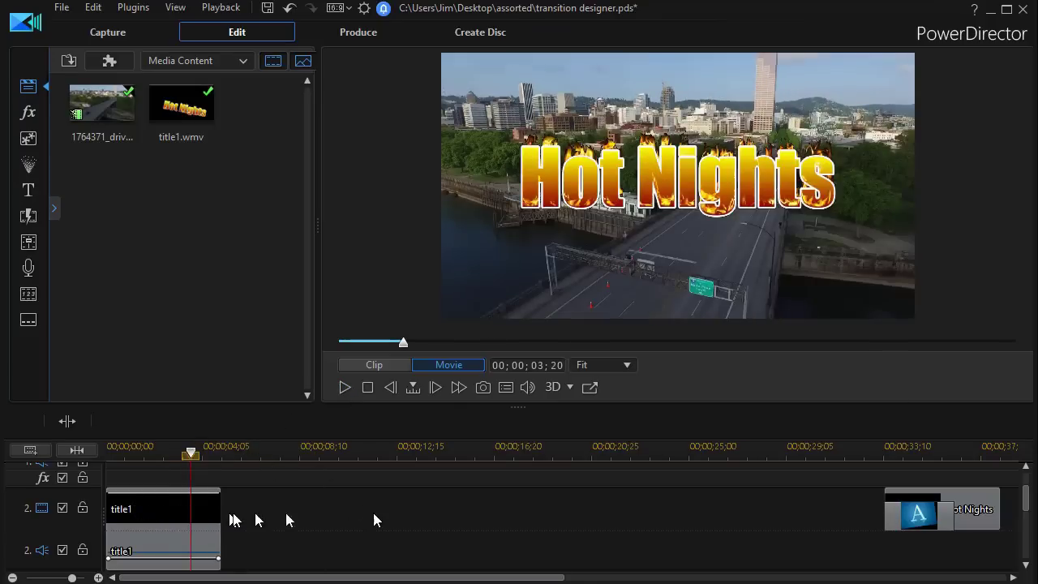
{"action": "left_click", "coordinate": [943, 516]}
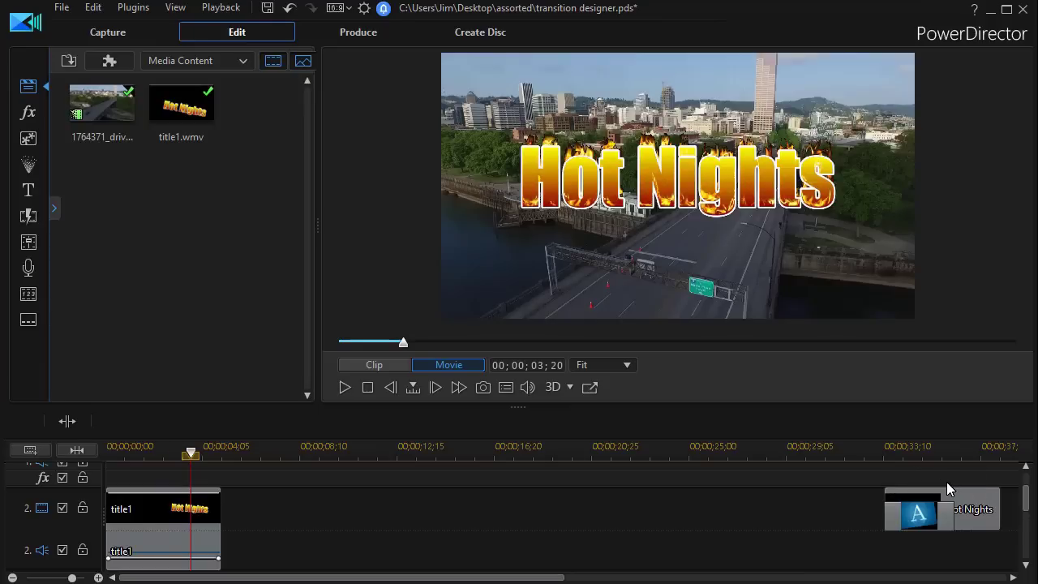